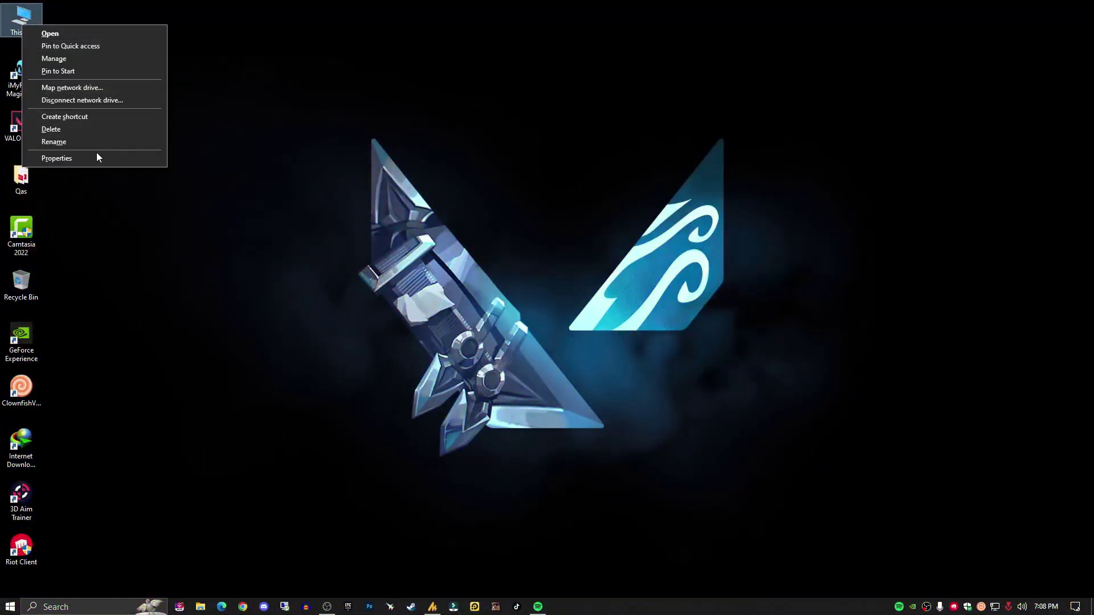
Open Device Manager from This PC's properties and expand System devices.
left_click(57, 158)
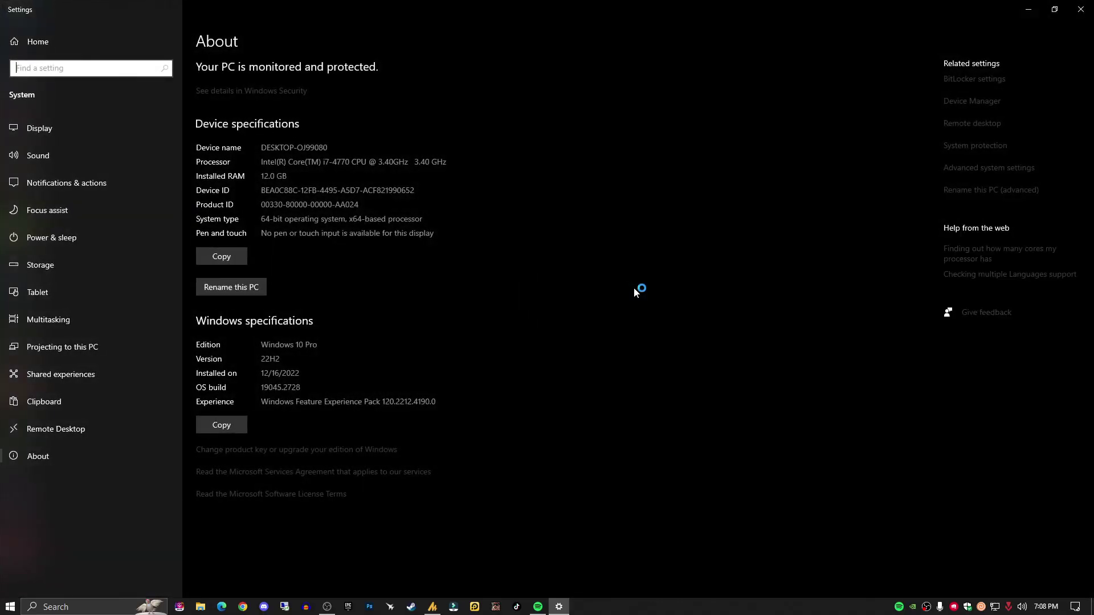
left_click(986, 183)
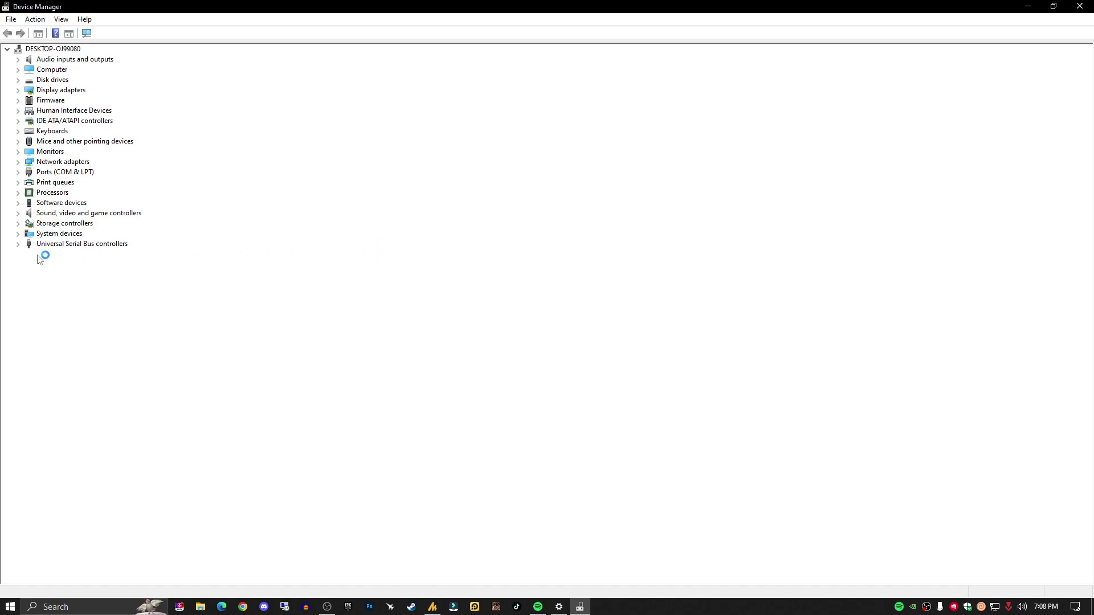
left_click(19, 234)
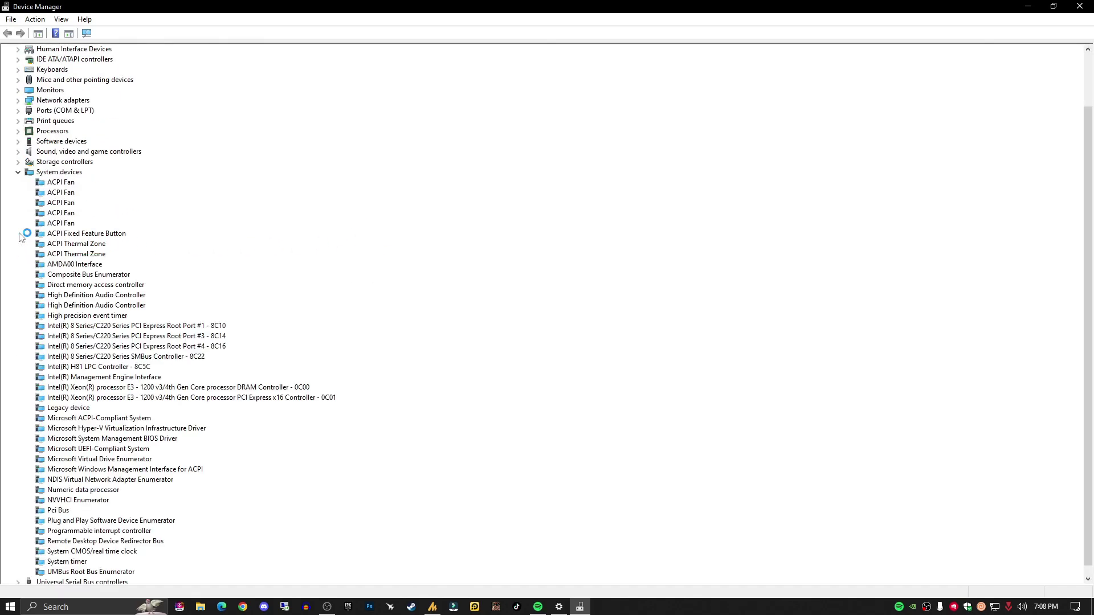
scroll(94, 329, "down", 1)
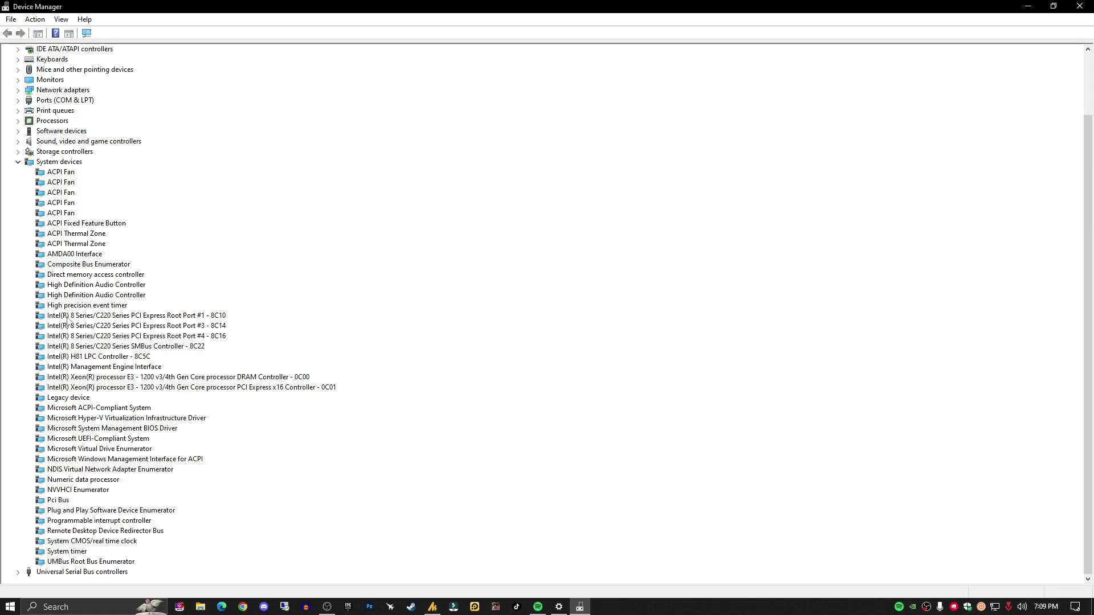
Disable the High precision event timer device and confirm the change.
left_click(70, 306)
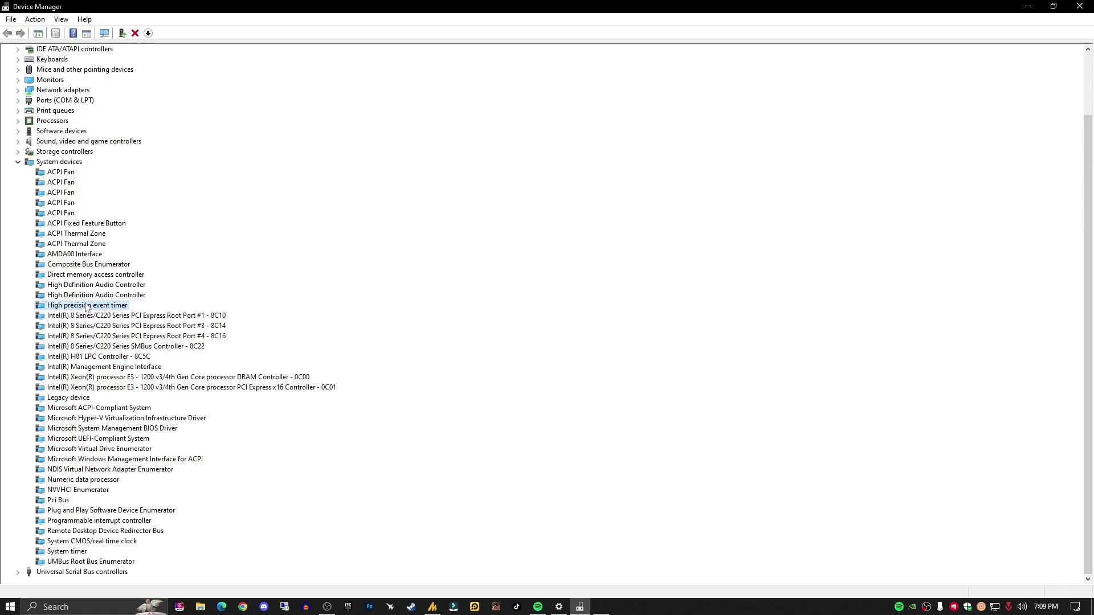
right_click(87, 308)
left_click(175, 327)
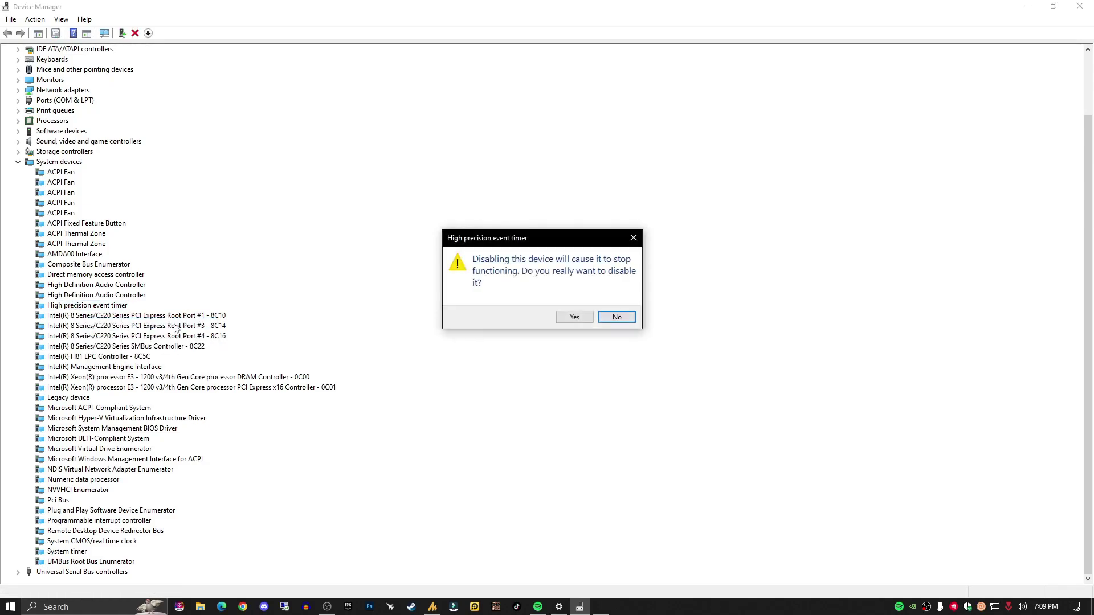
left_click(563, 316)
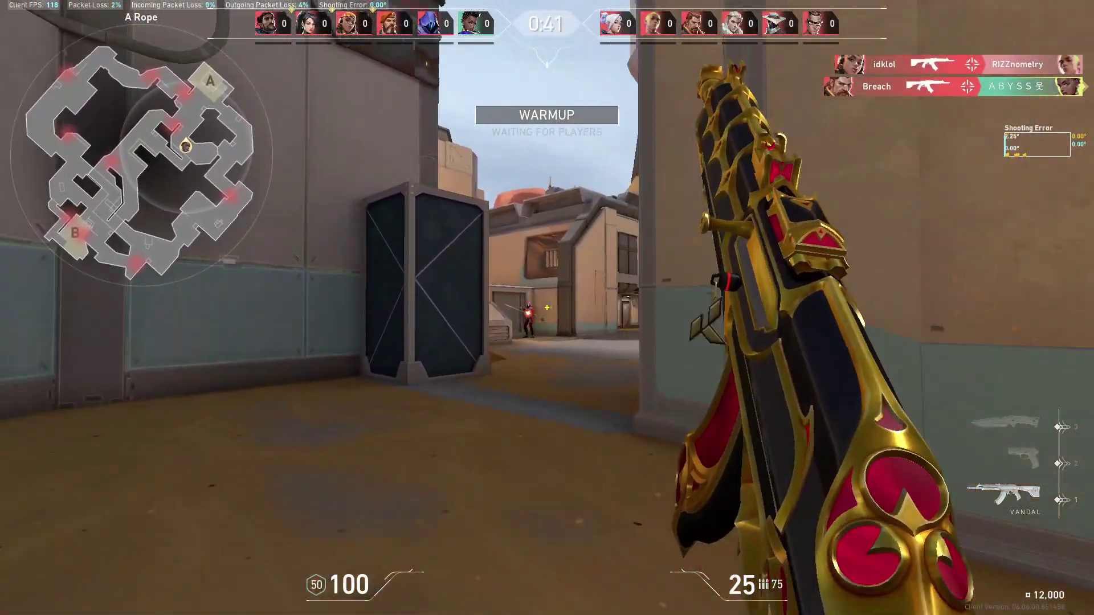
left_click(547, 307)
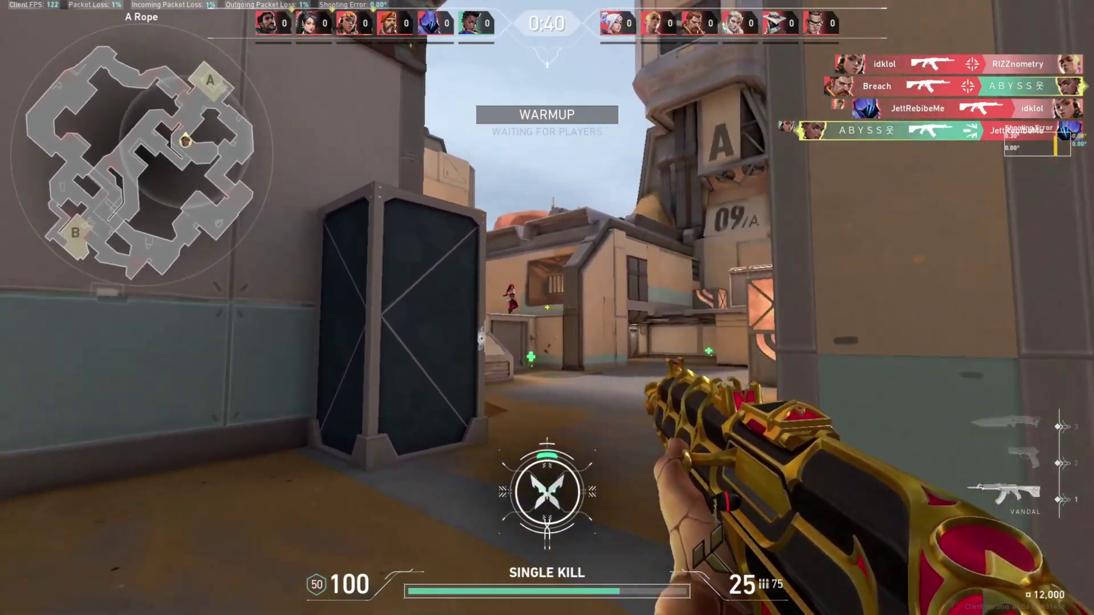
Open the Graphics settings page in Windows Settings by searching 'gra'.
left_click(547, 308)
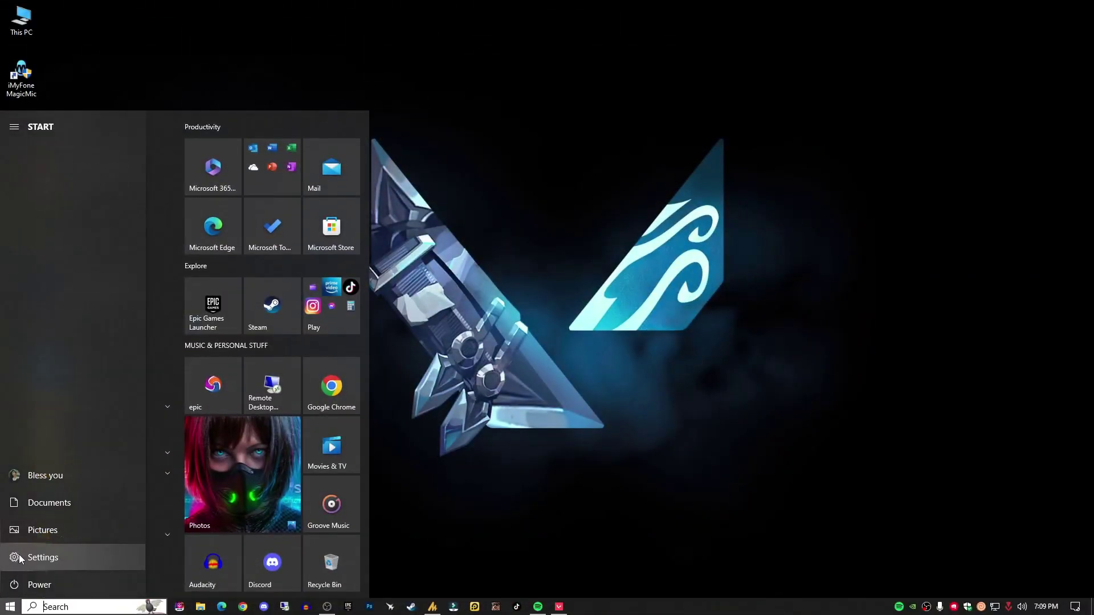
left_click(17, 567)
type("g")
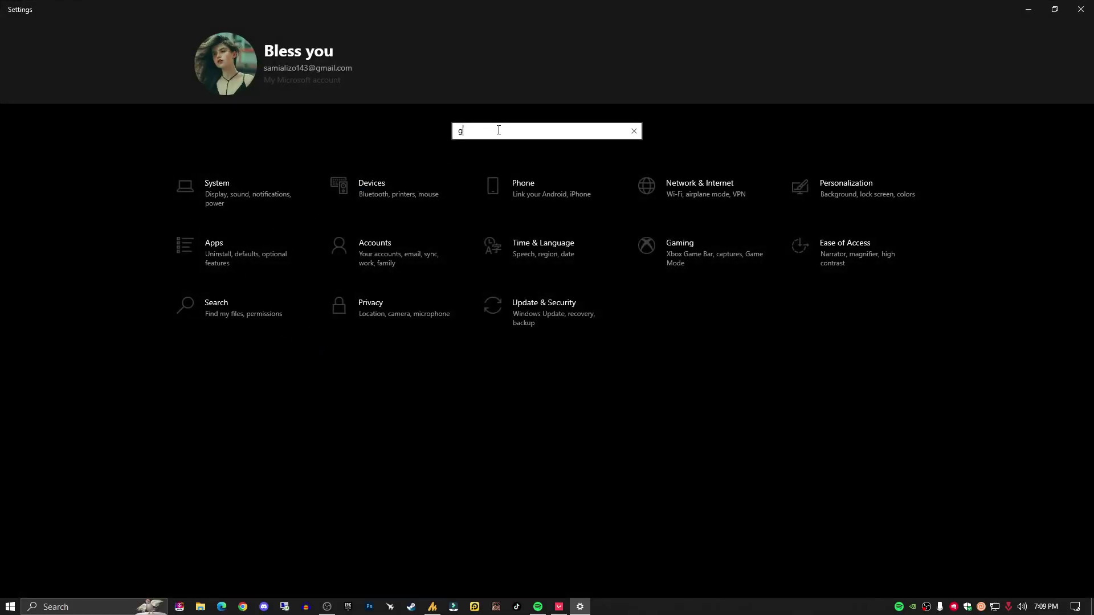
type("ra")
left_click(496, 153)
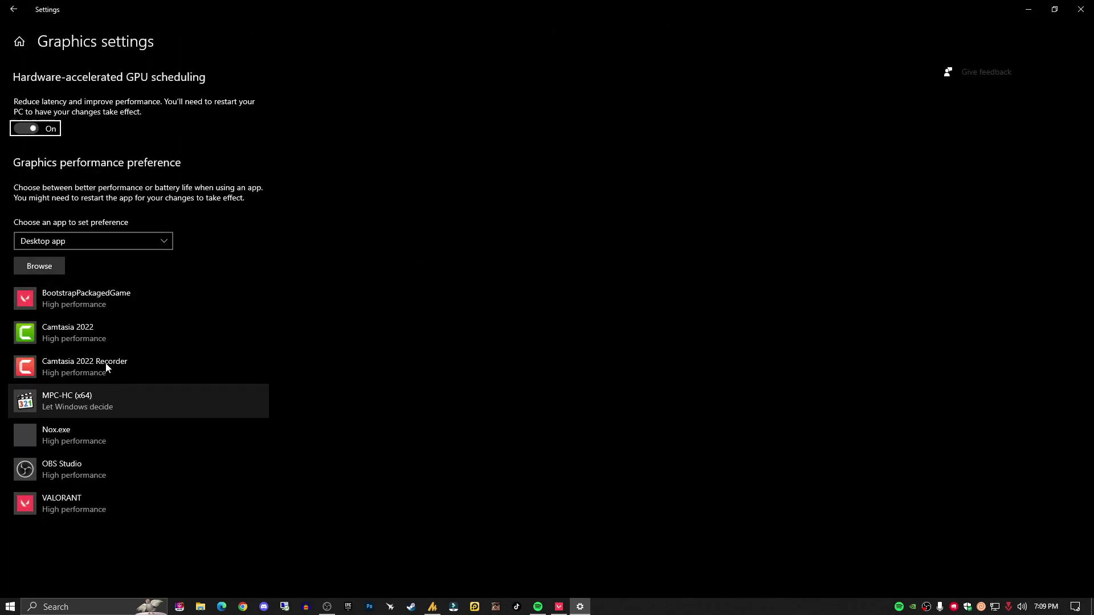
Save High performance for VALORANT and bring up BootstrapPackagedGame's graphics preference.
left_click(96, 511)
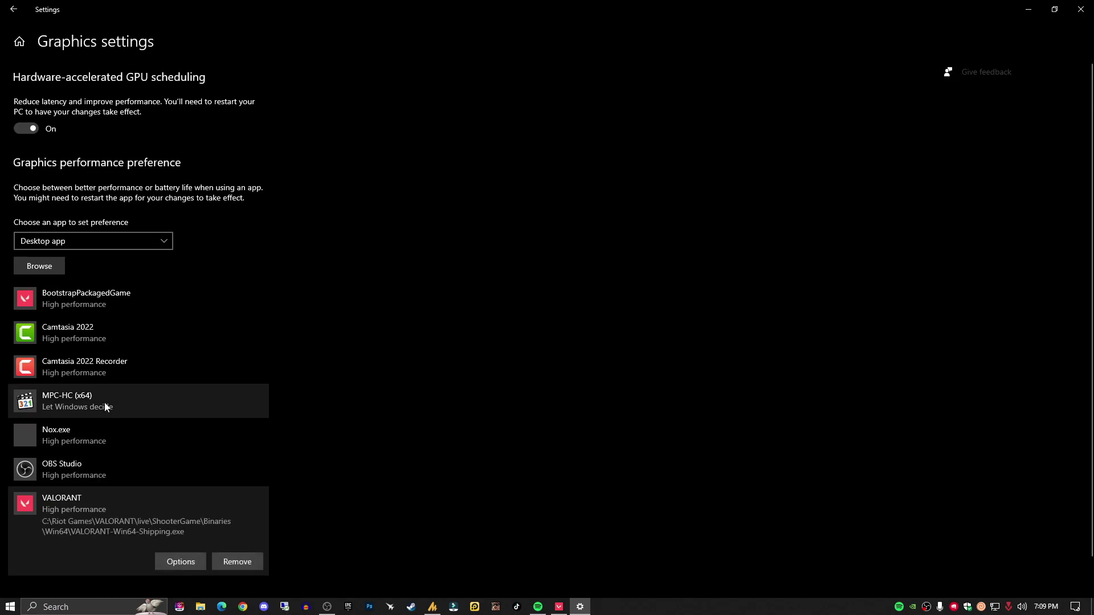
left_click(188, 562)
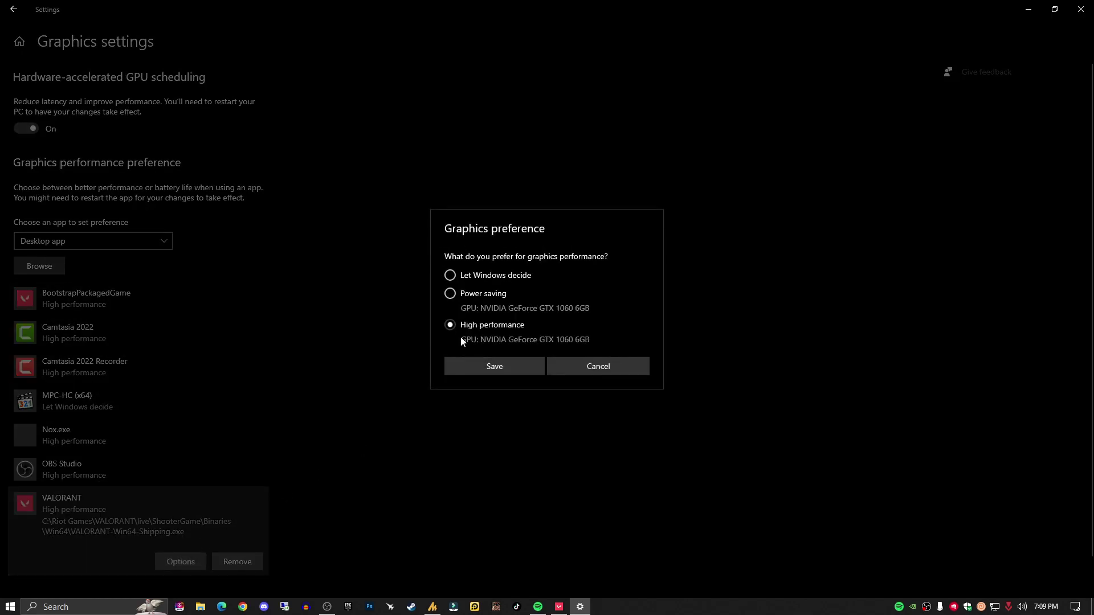
left_click(467, 367)
left_click(110, 306)
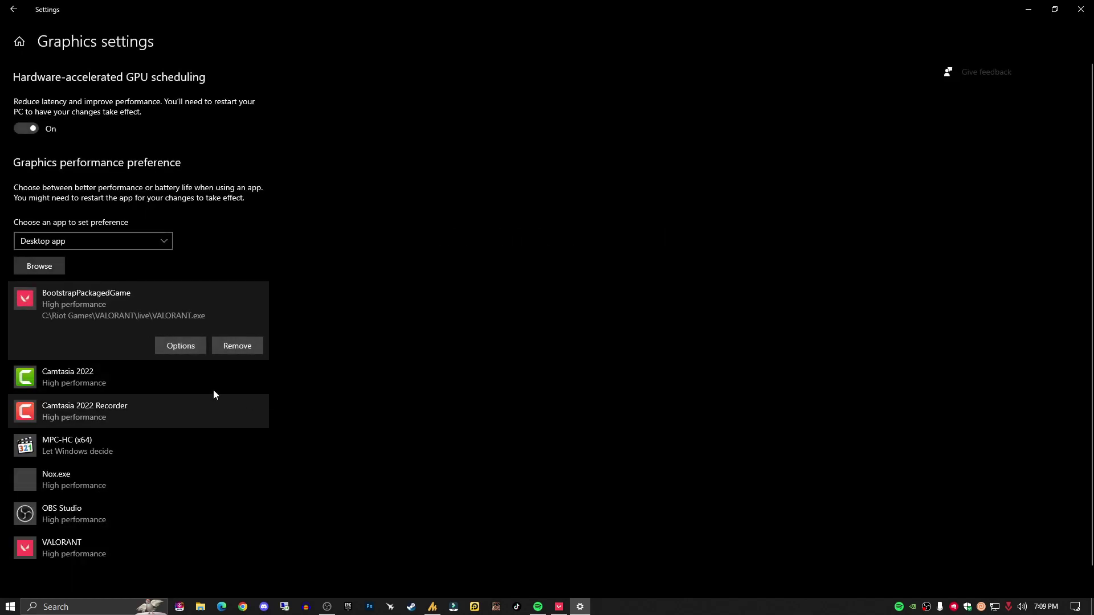
left_click(181, 346)
left_click(483, 367)
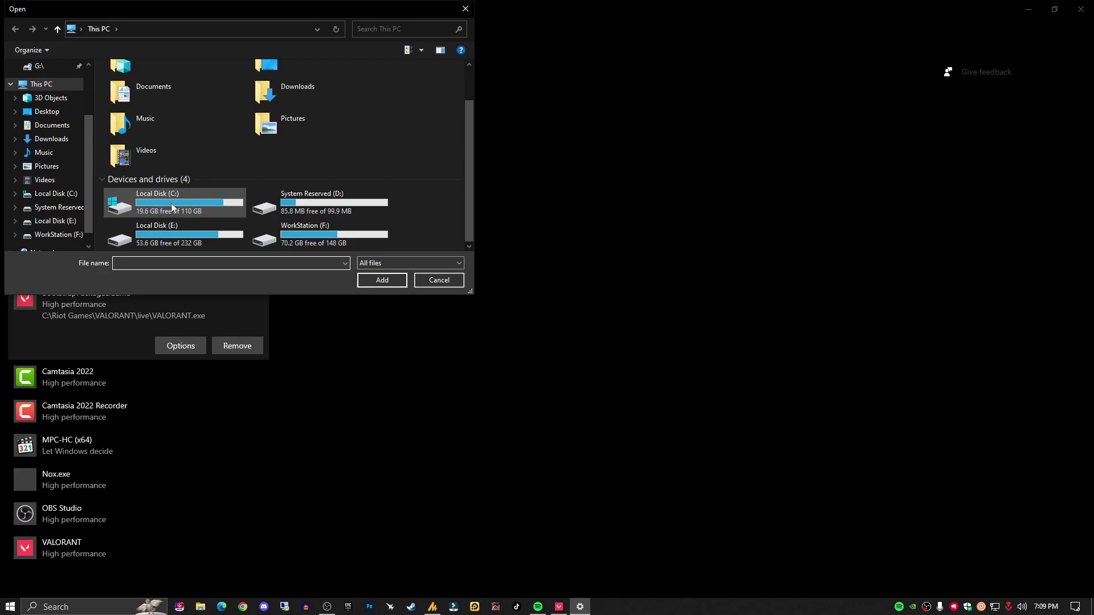
double_click(157, 203)
double_click(146, 144)
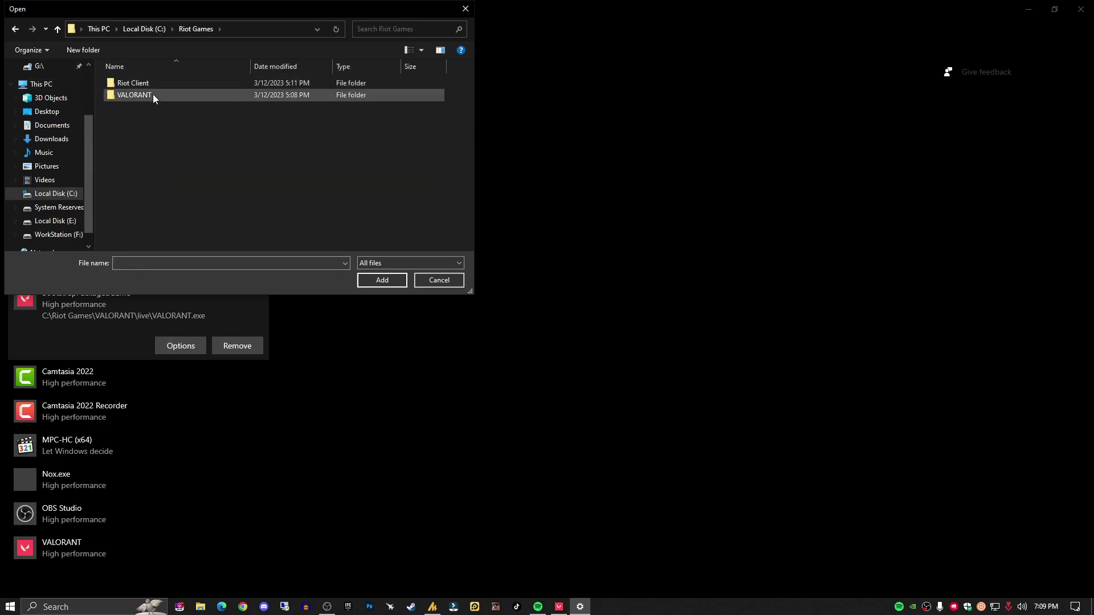
double_click(152, 95)
double_click(147, 84)
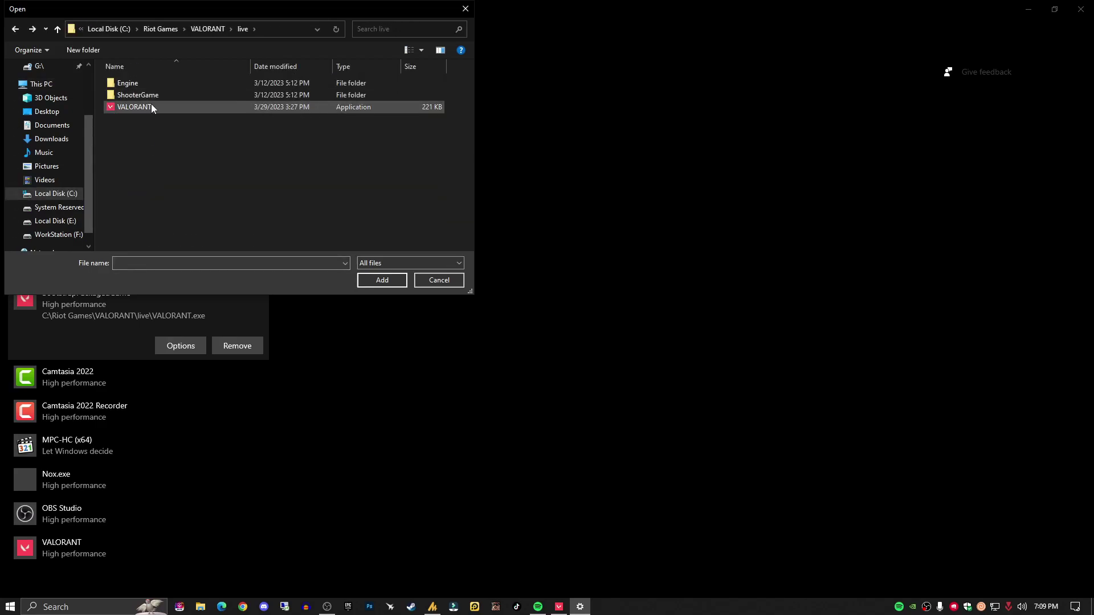
double_click(154, 96)
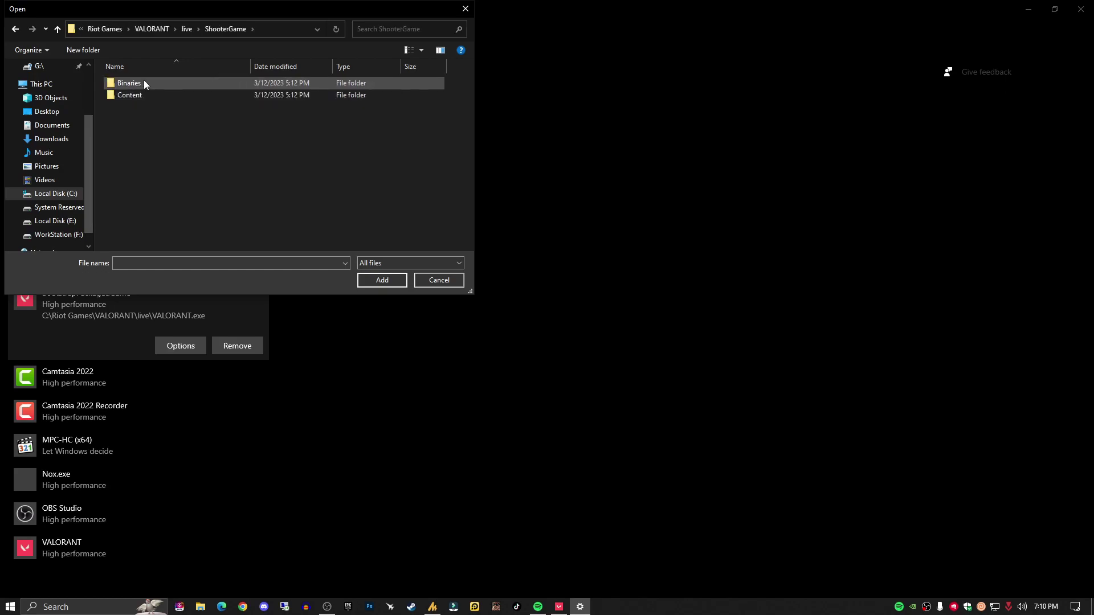
double_click(143, 83)
double_click(142, 86)
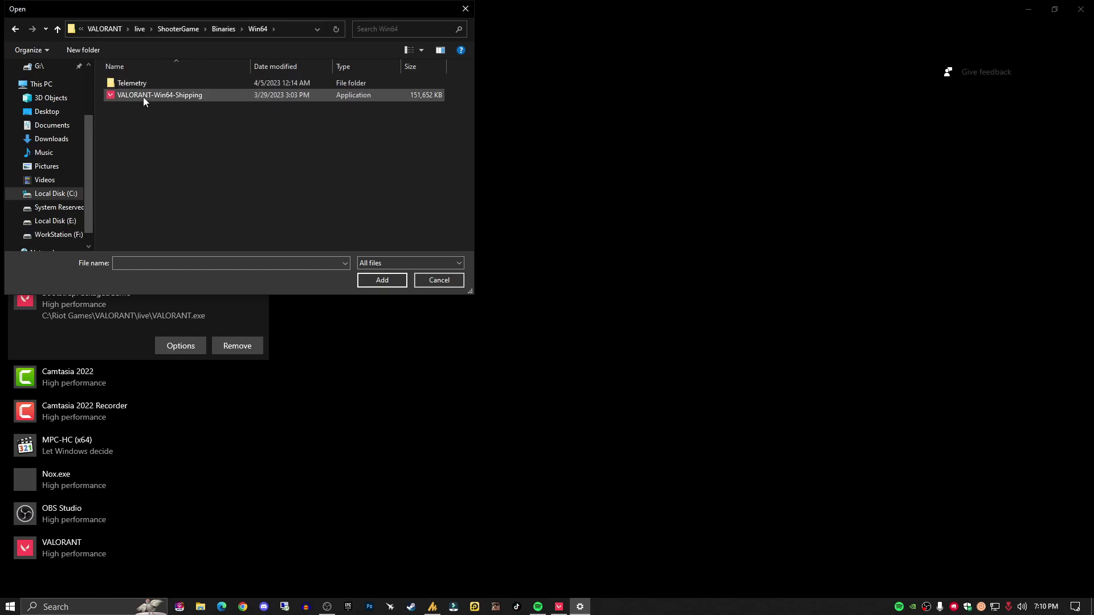
left_click(143, 97)
key("BackSpace")
key("BackSpace")
key("BackSpace")
key("BackSpace")
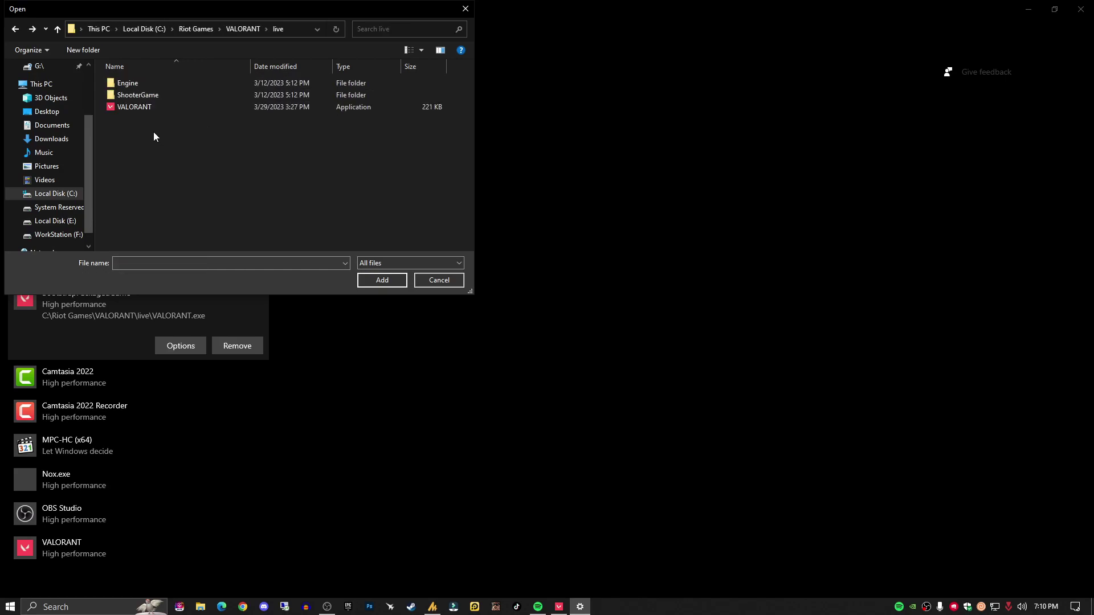
left_click(400, 277)
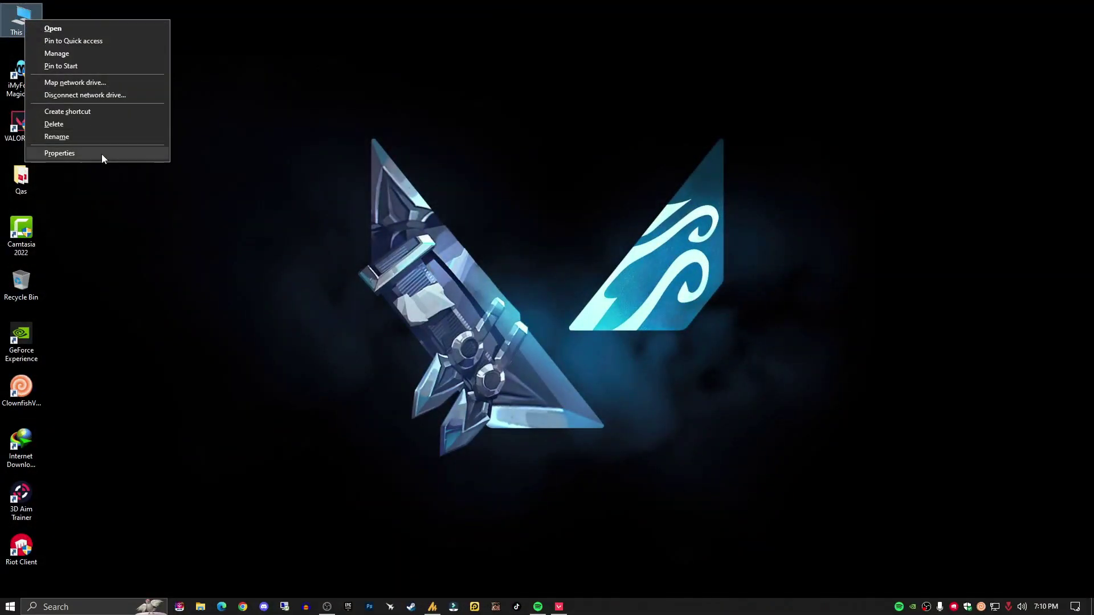
Reach the Virtual Memory dialog through Advanced system settings and Performance Options' Advanced tab.
left_click(101, 154)
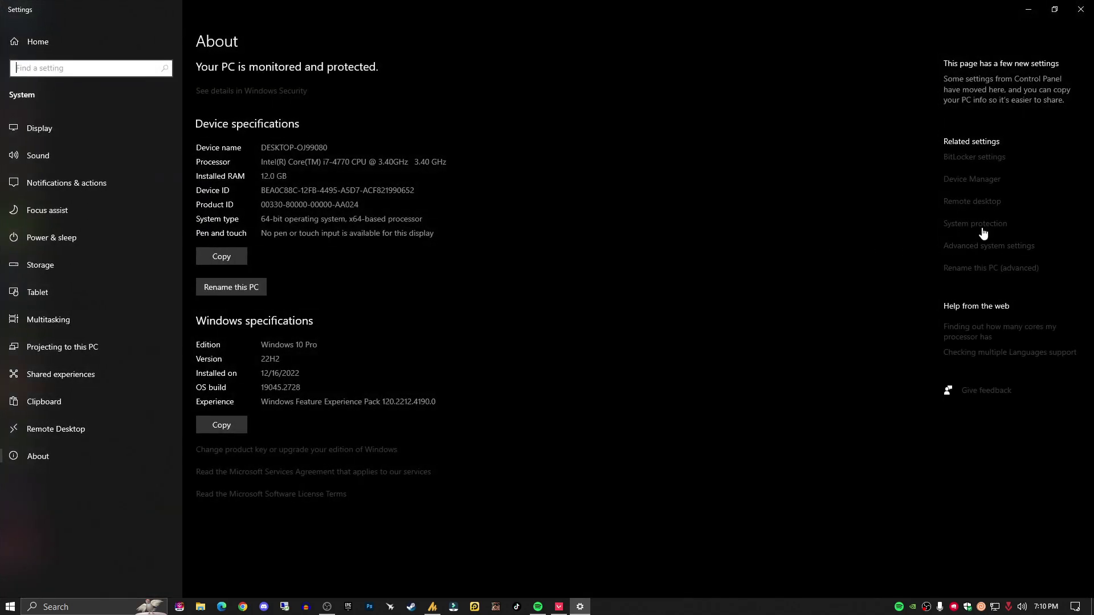
left_click(1007, 246)
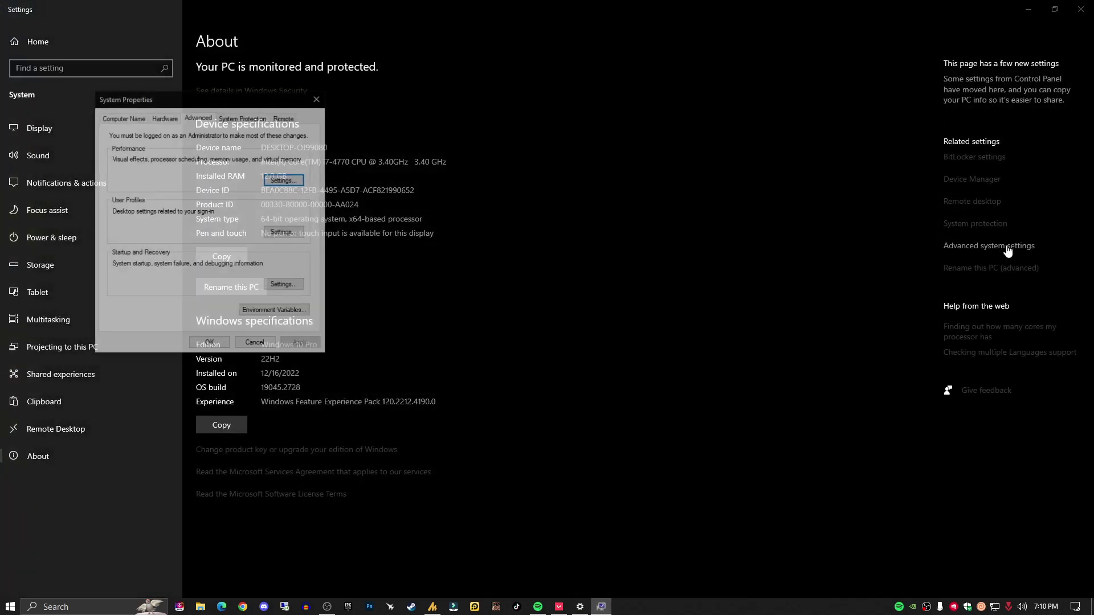
left_click_drag(259, 105, 685, 132)
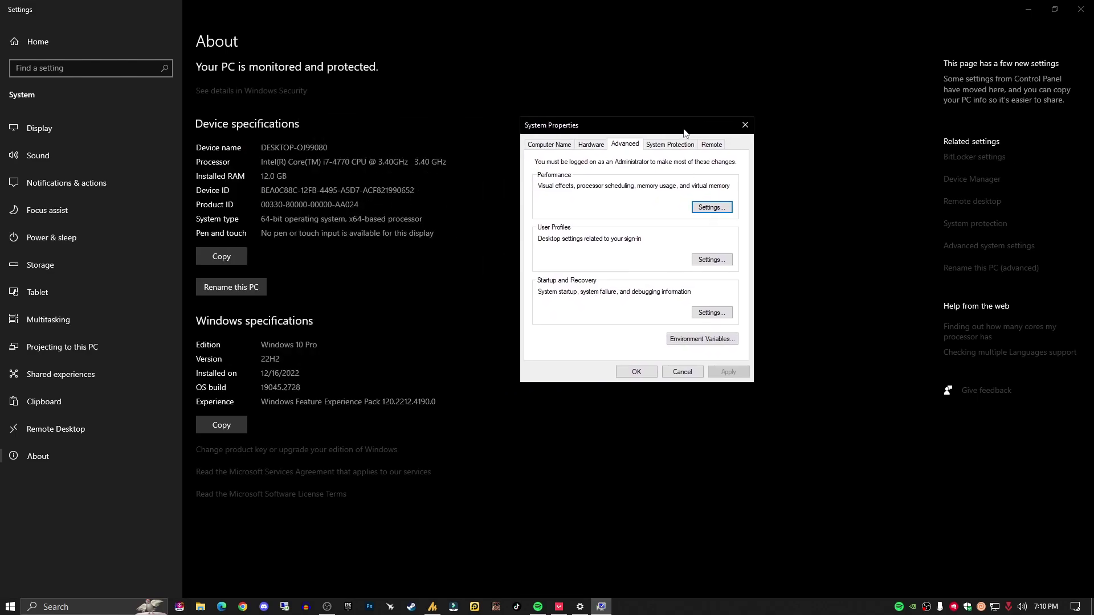
left_click(702, 209)
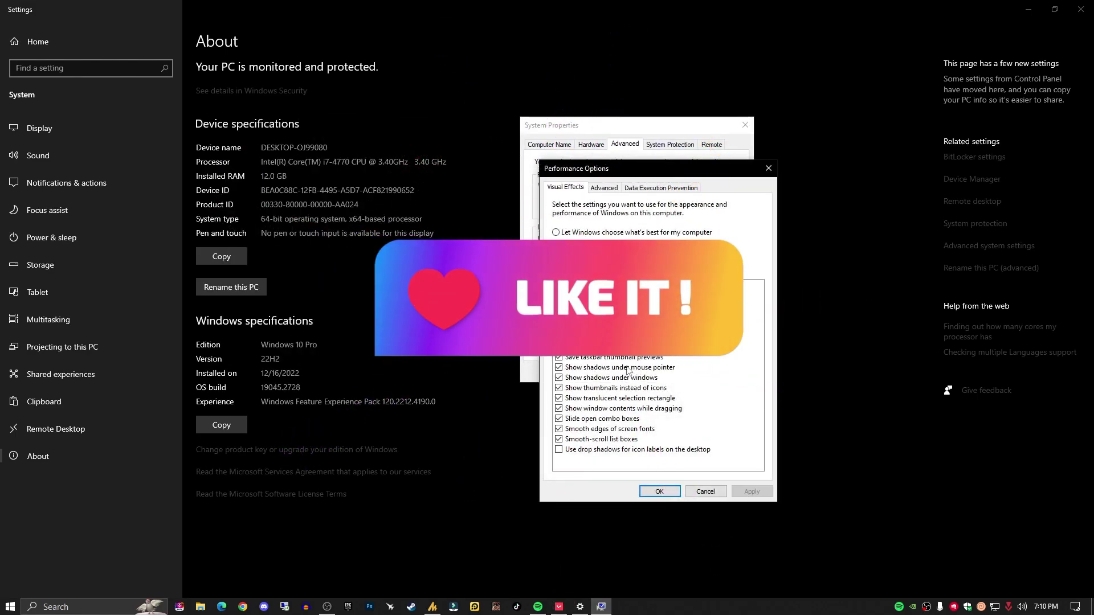
left_click(605, 188)
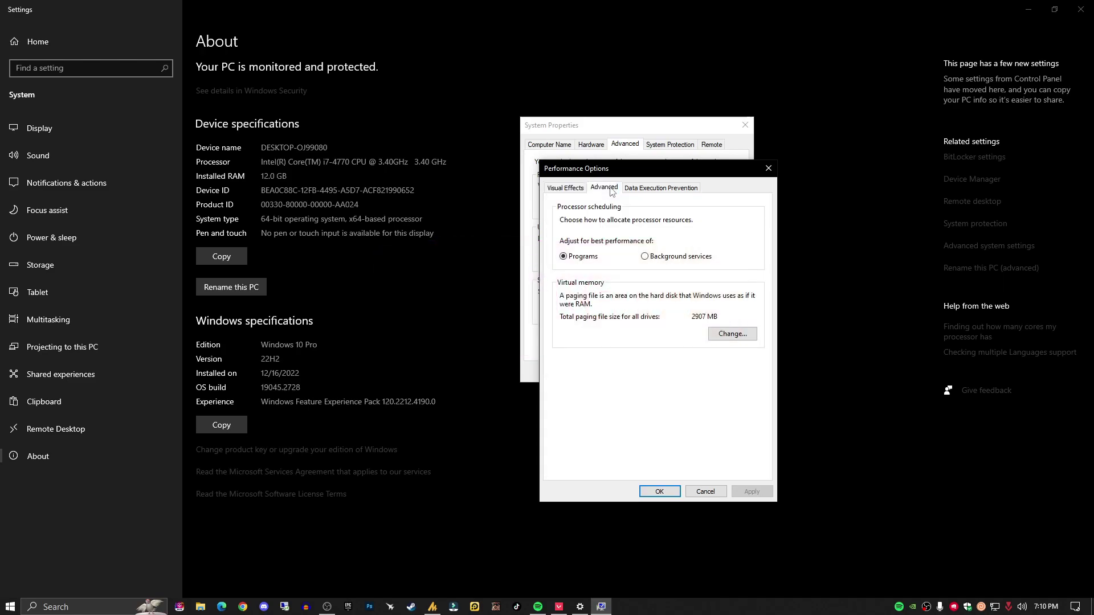
left_click(717, 337)
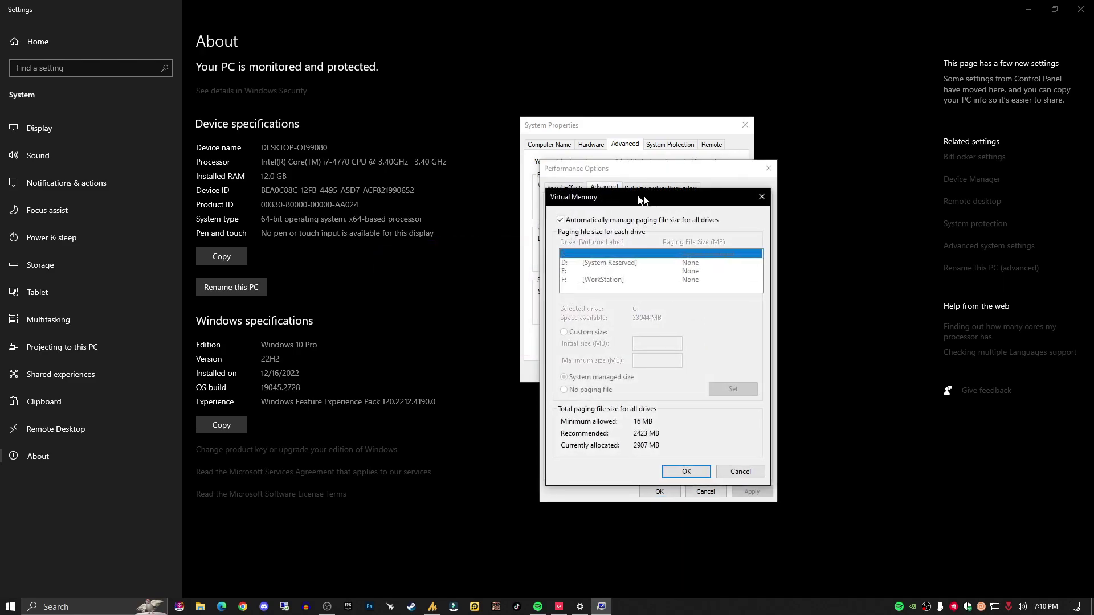
left_click_drag(643, 199, 419, 184)
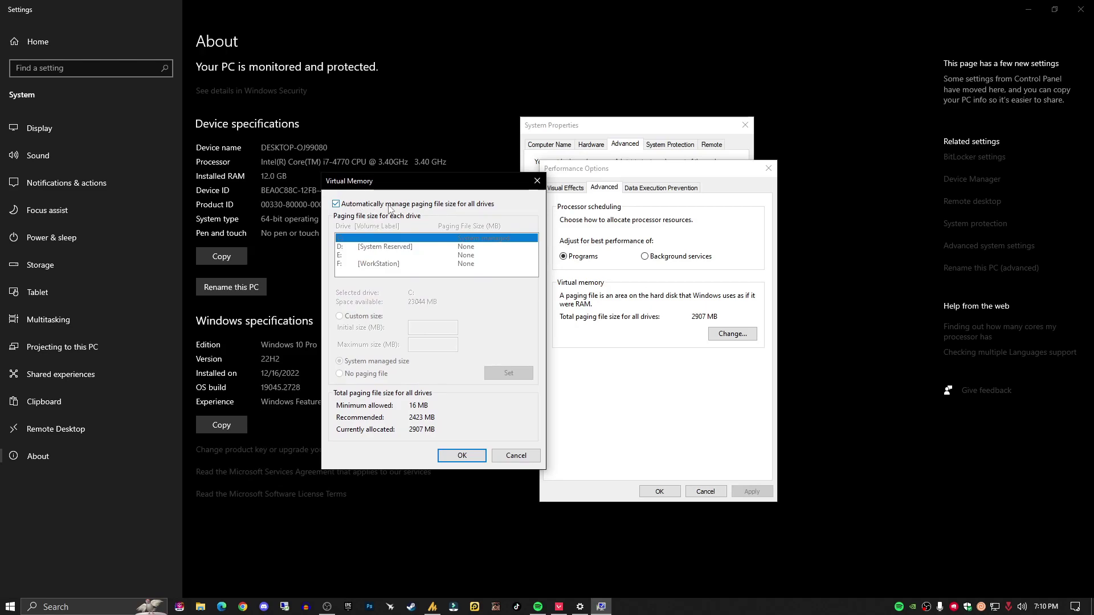
Turn off automatic paging file management and select drive E:.
mouse_move(402, 192)
left_mouse_down()
mouse_move(378, 191)
mouse_move(404, 192)
mouse_move(394, 192)
left_mouse_up()
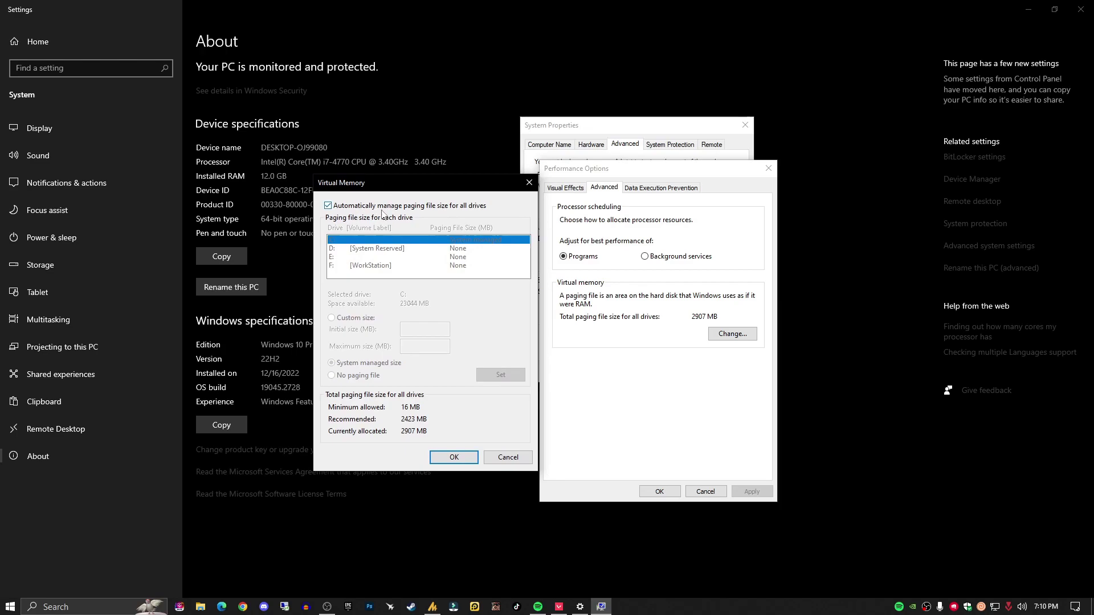
left_click(386, 206)
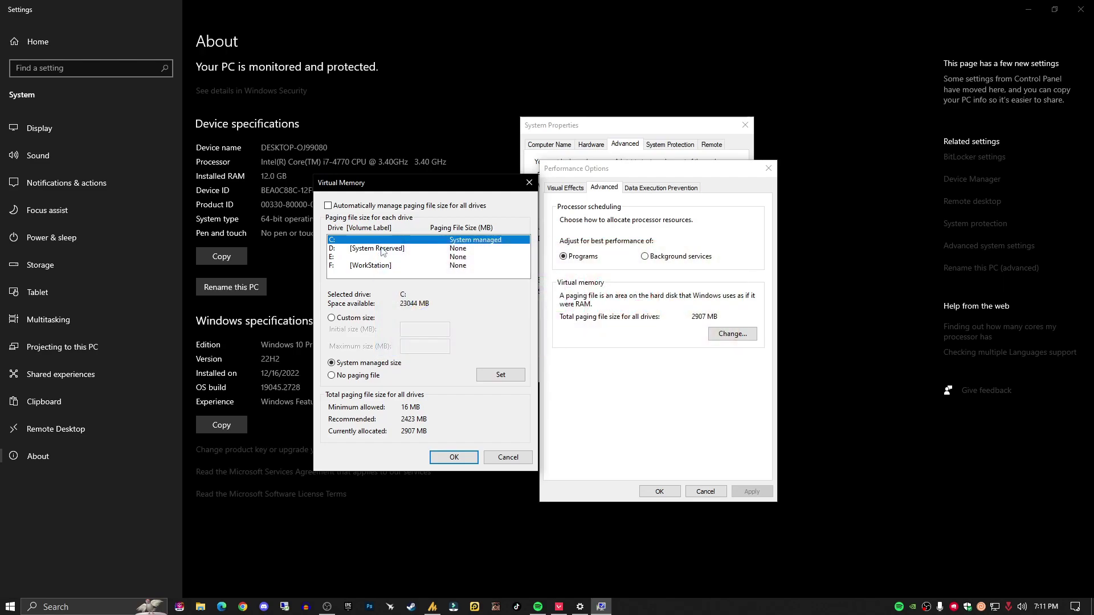
left_click(382, 252)
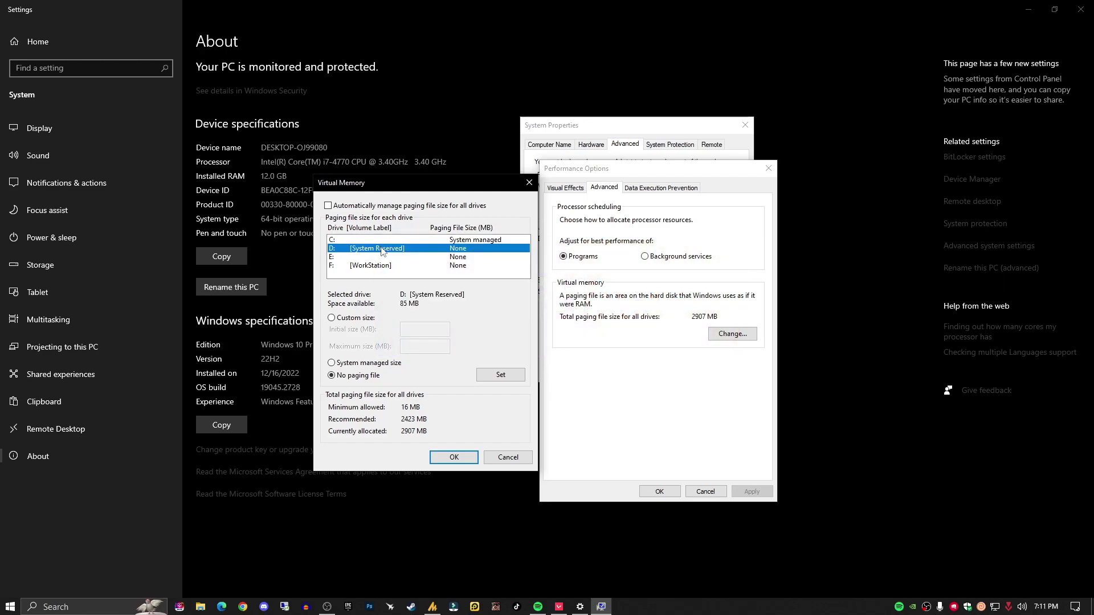
left_click(380, 258)
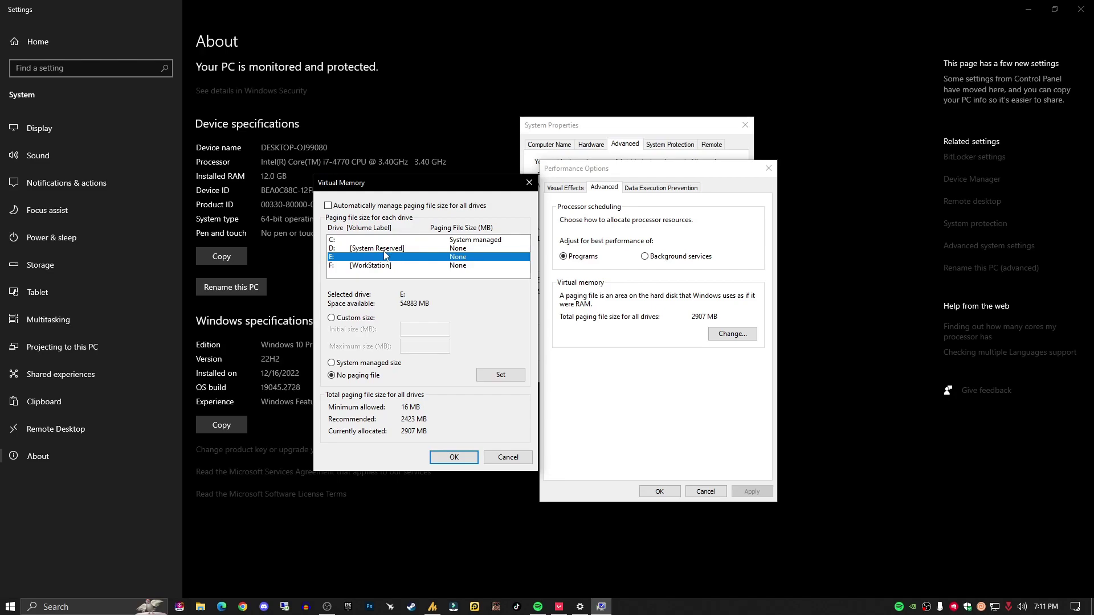
Give drive E: a custom paging file with a 2907 MB initial size.
left_click(340, 322)
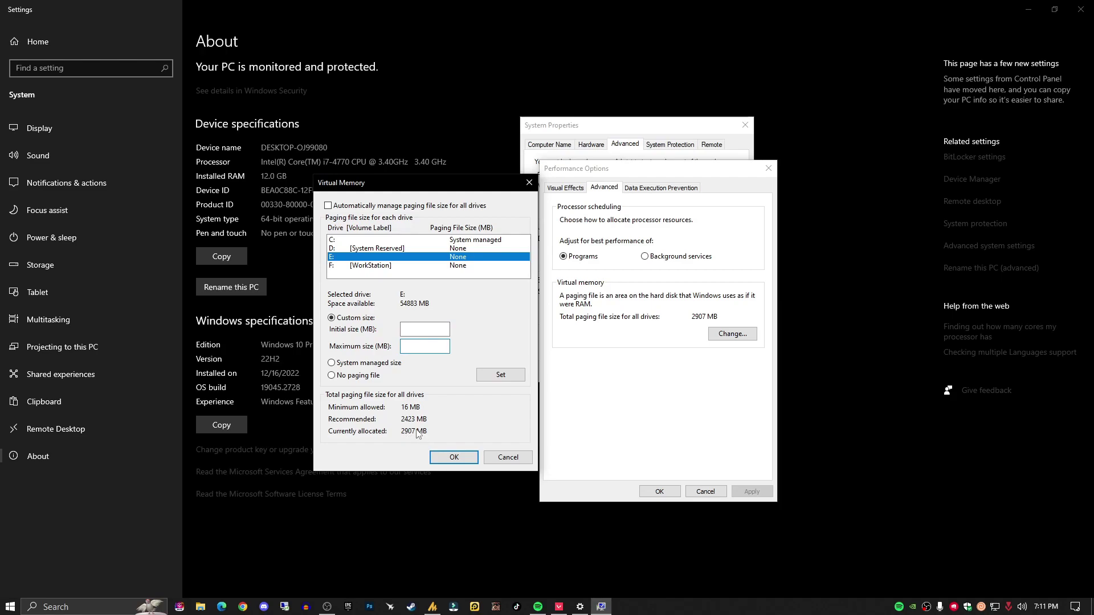
left_click(420, 332)
type("2907")
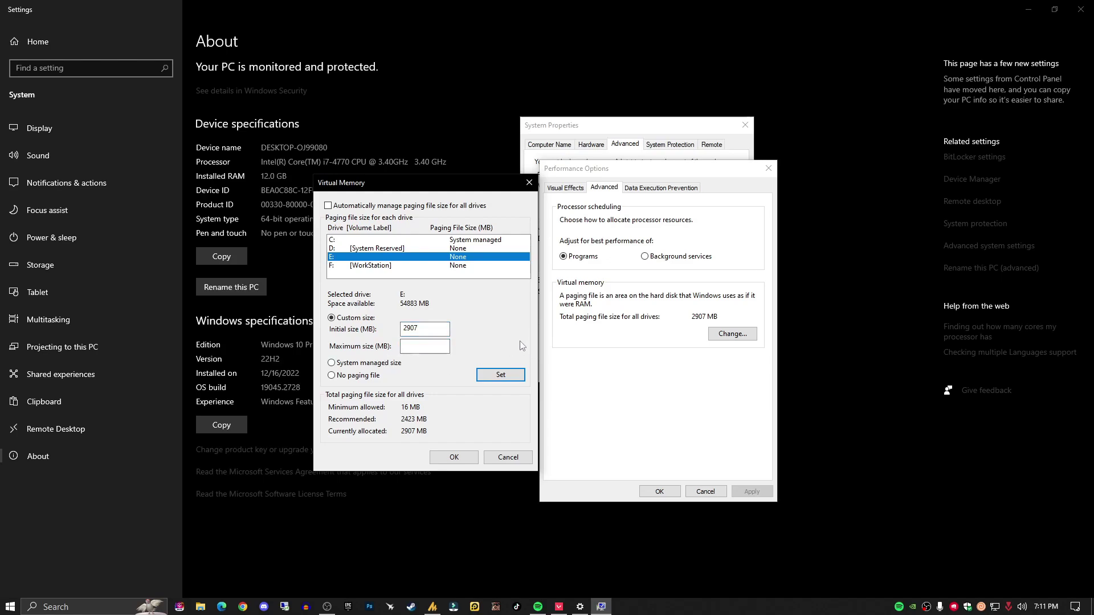
key("super")
In Calculator, compute 1024 × 12 × 0.5 to get 6,144 MB.
type("cal")
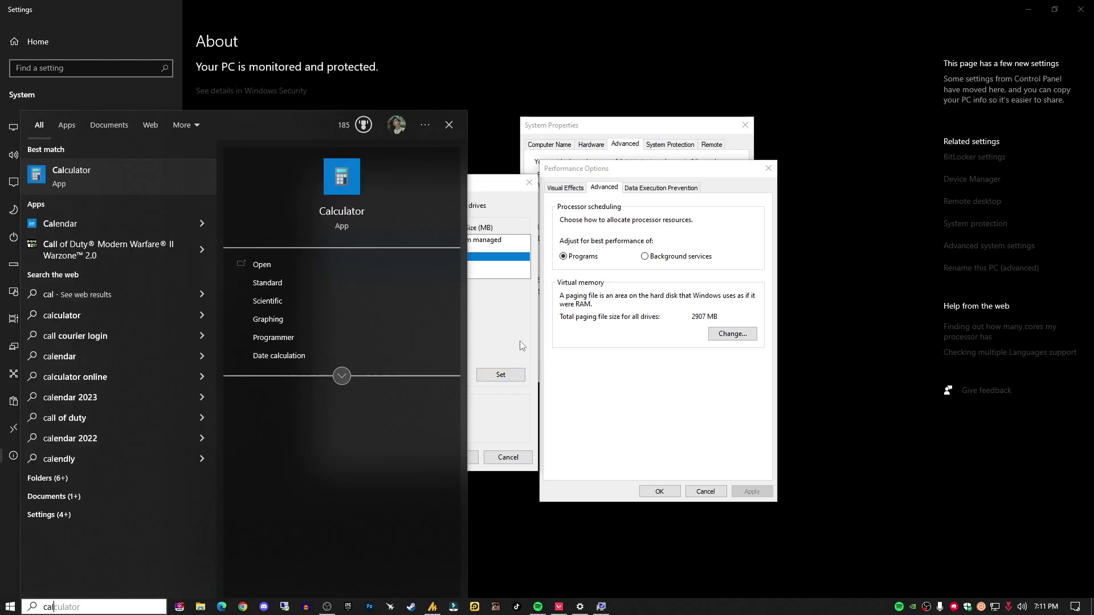
key("Return")
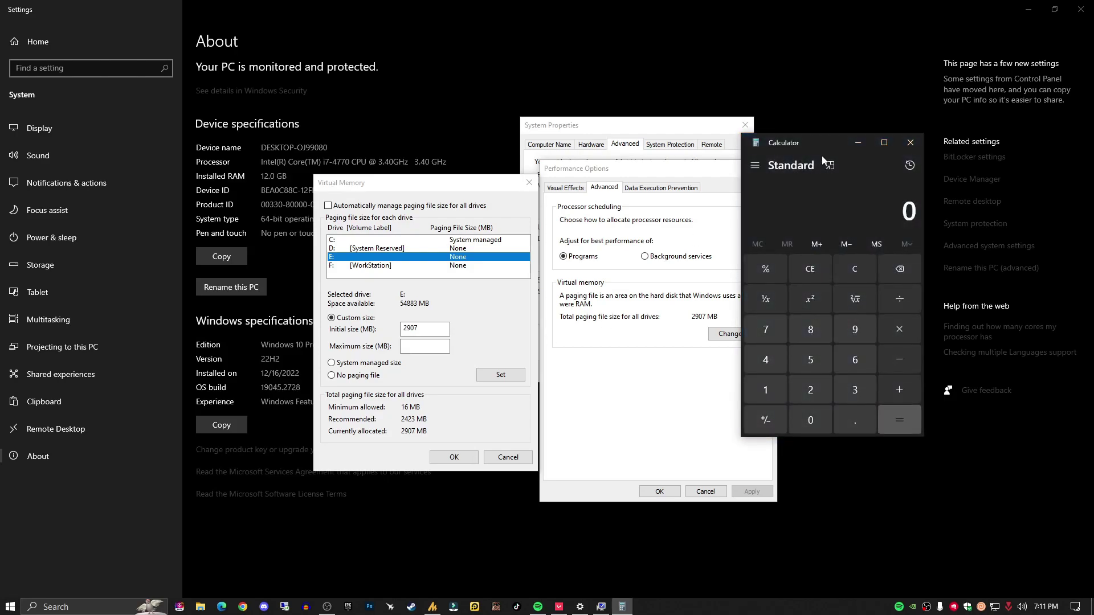
left_click(691, 377)
left_click(720, 405)
left_click(730, 380)
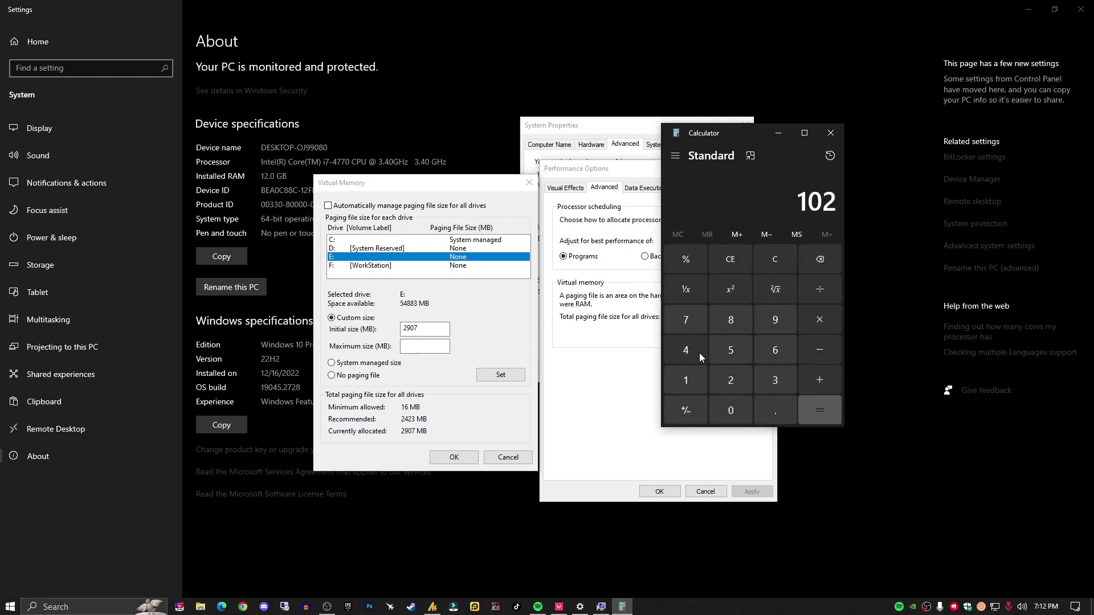
left_click(697, 352)
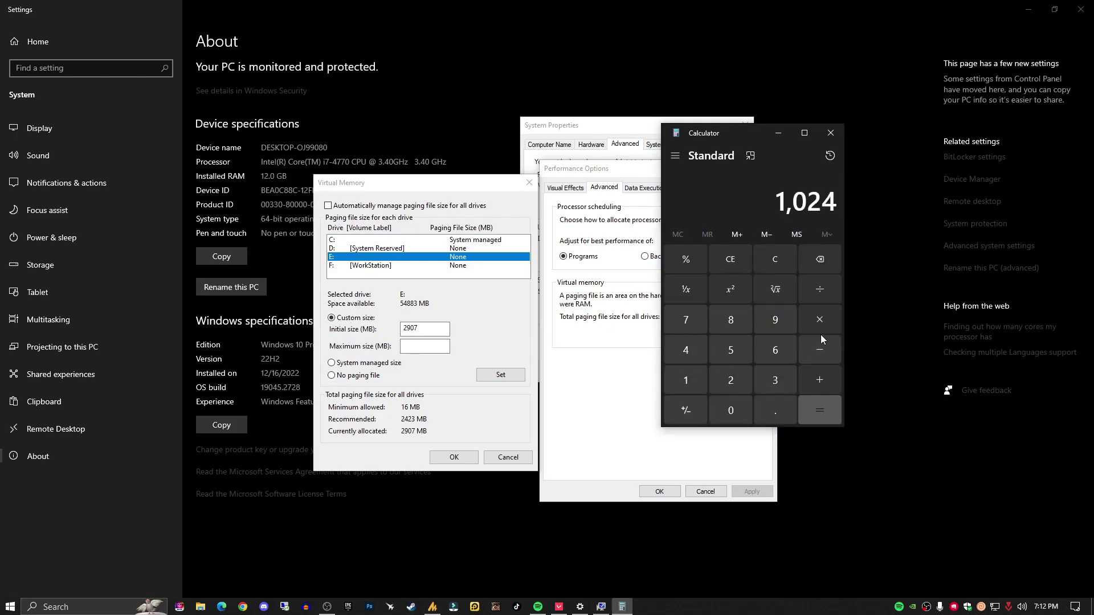
left_click(699, 372)
left_click(815, 414)
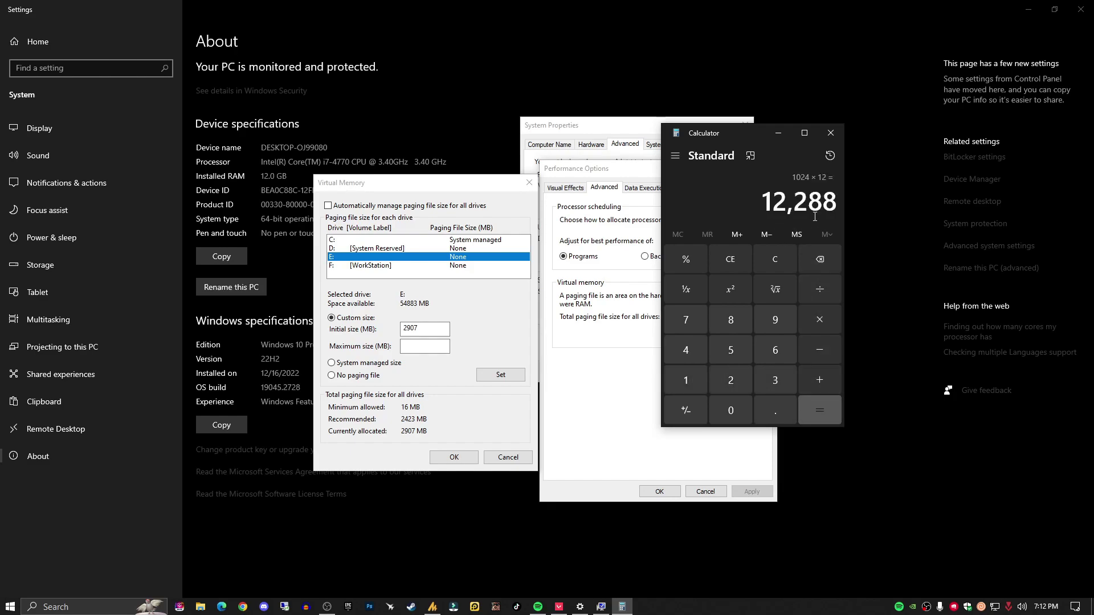
left_click(731, 411)
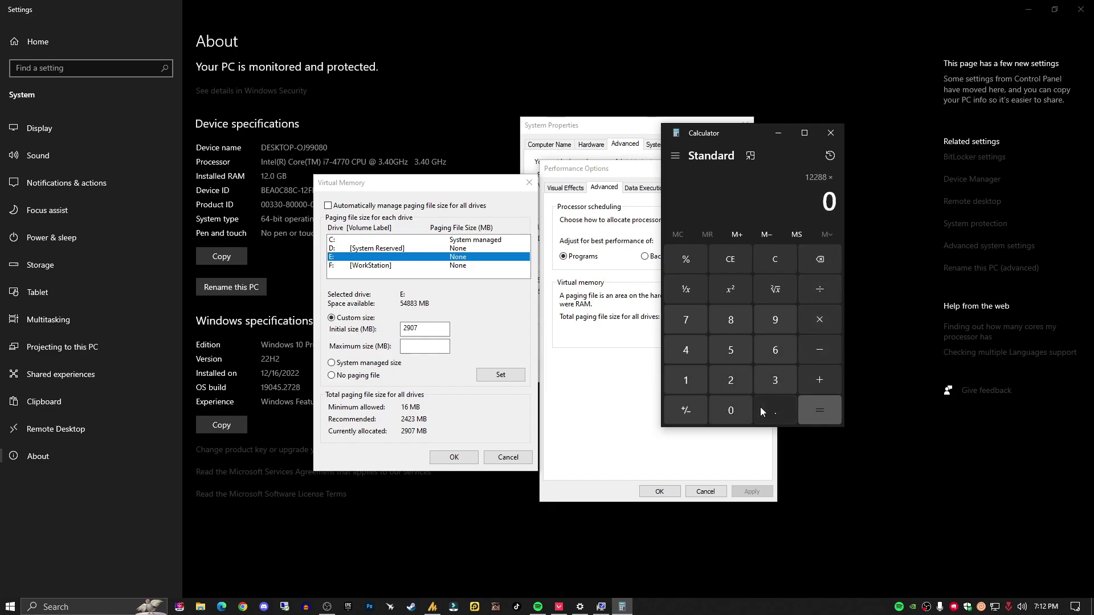
left_click(774, 411)
left_click(731, 350)
left_click(818, 411)
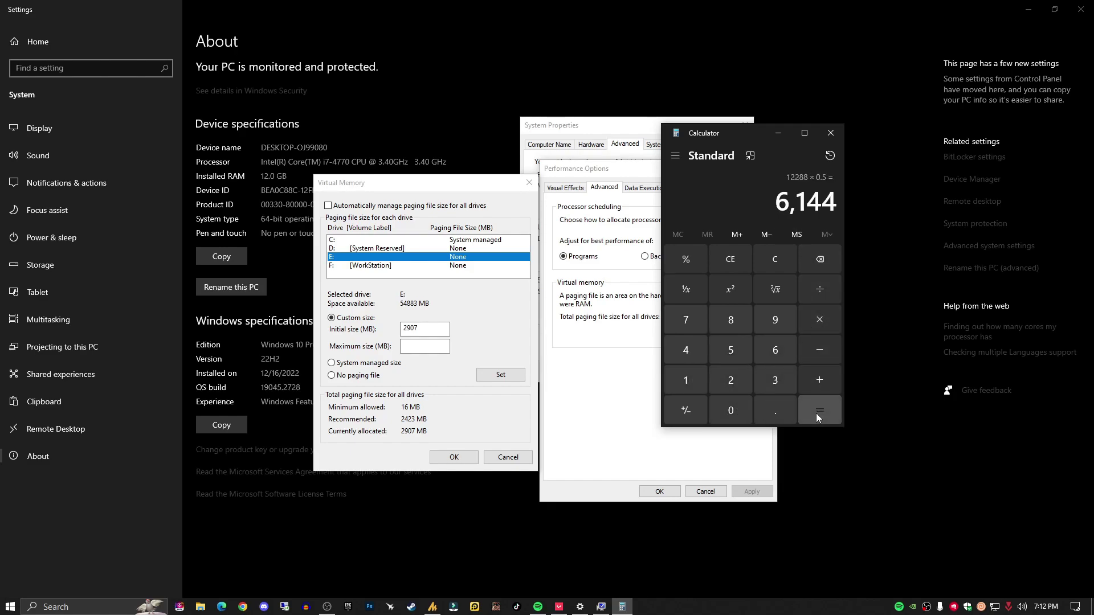
Copy the 6,144 result into the Maximum size field and apply it with Set.
right_click(813, 205)
left_click(842, 214)
left_click(429, 344)
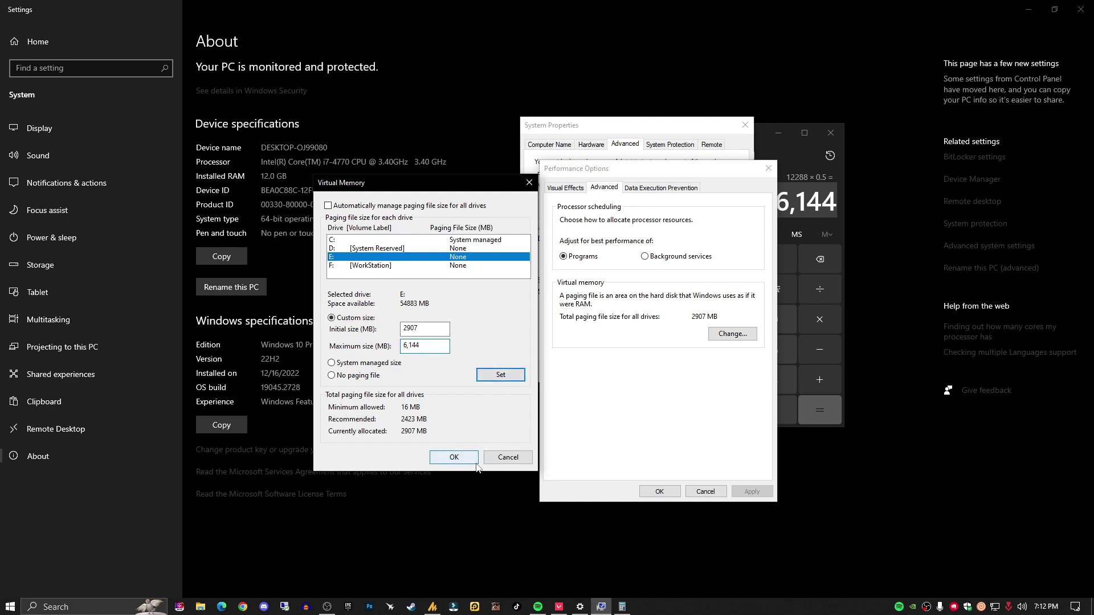
left_click(501, 375)
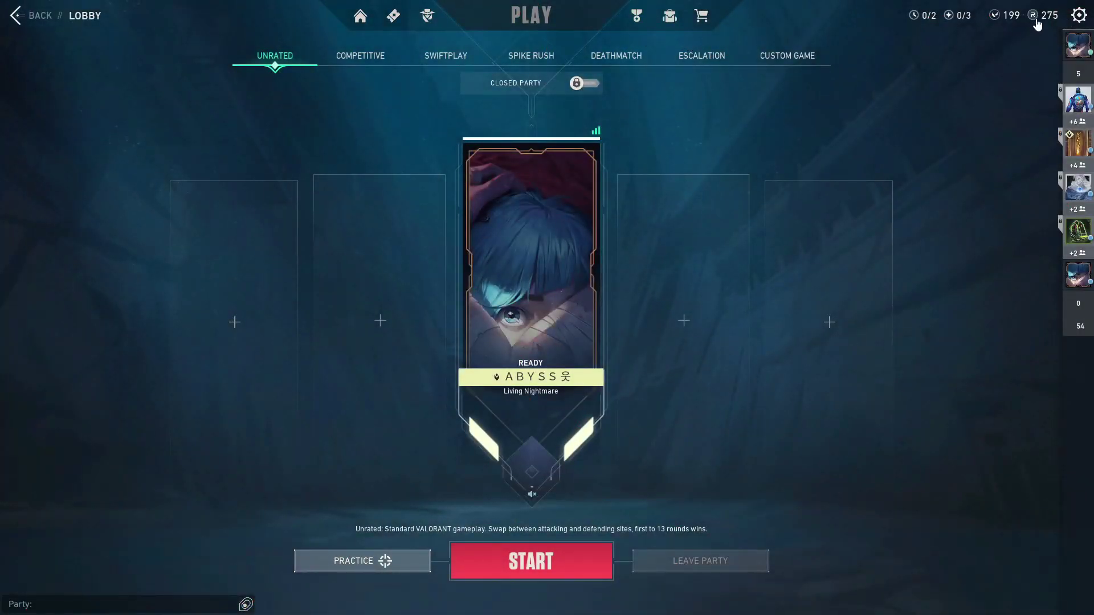
Open Valorant's General settings and check that [Beta] RawInputBuffer is On.
left_click(1079, 16)
left_click(570, 230)
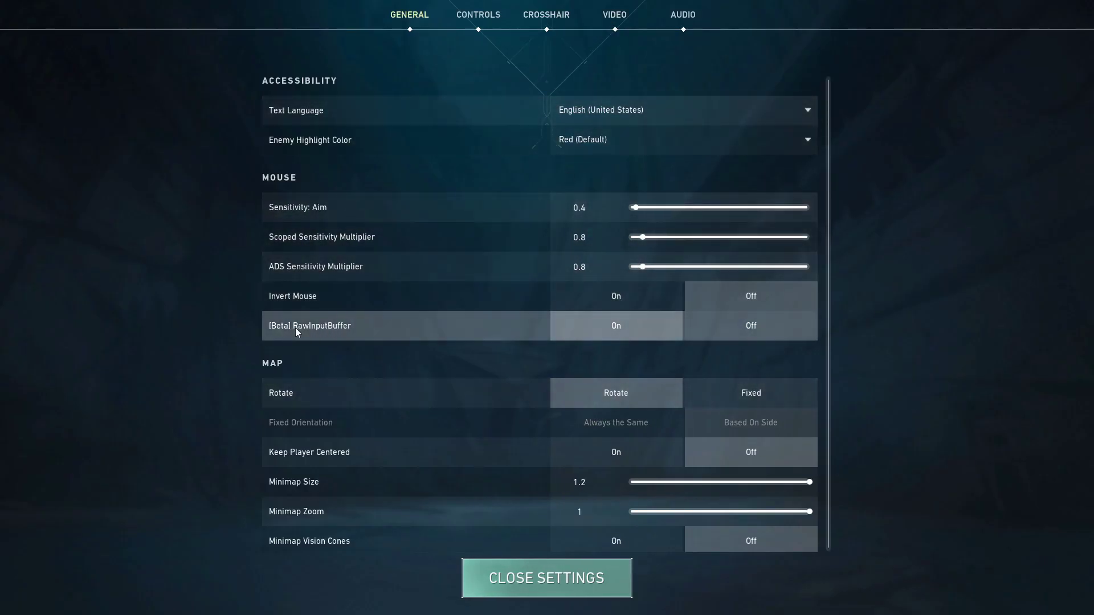
scroll(626, 329, "down", 5)
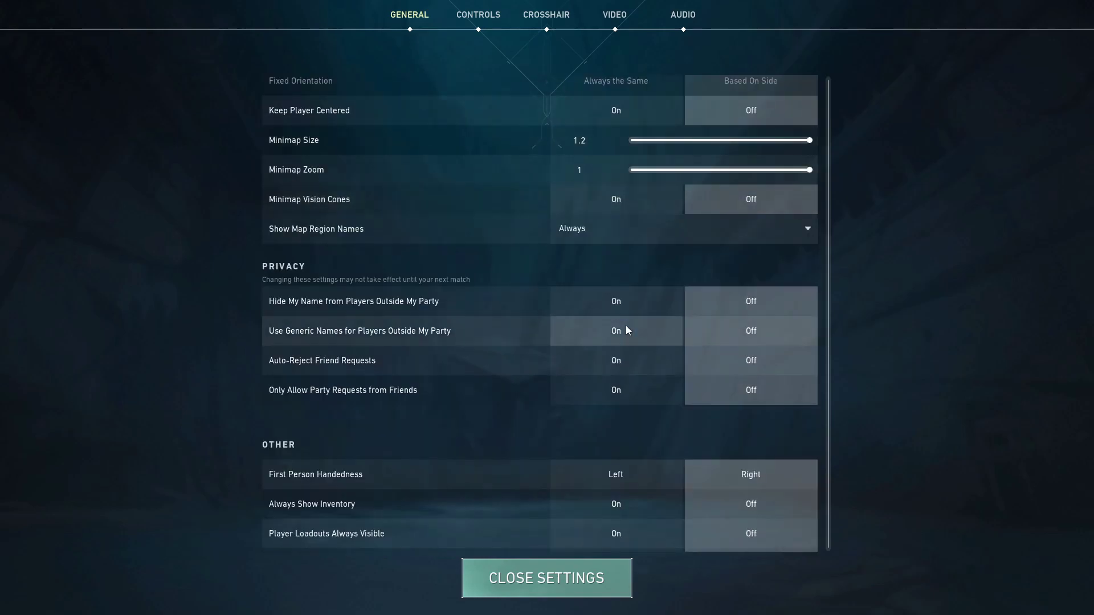
scroll(626, 326, "up", 3)
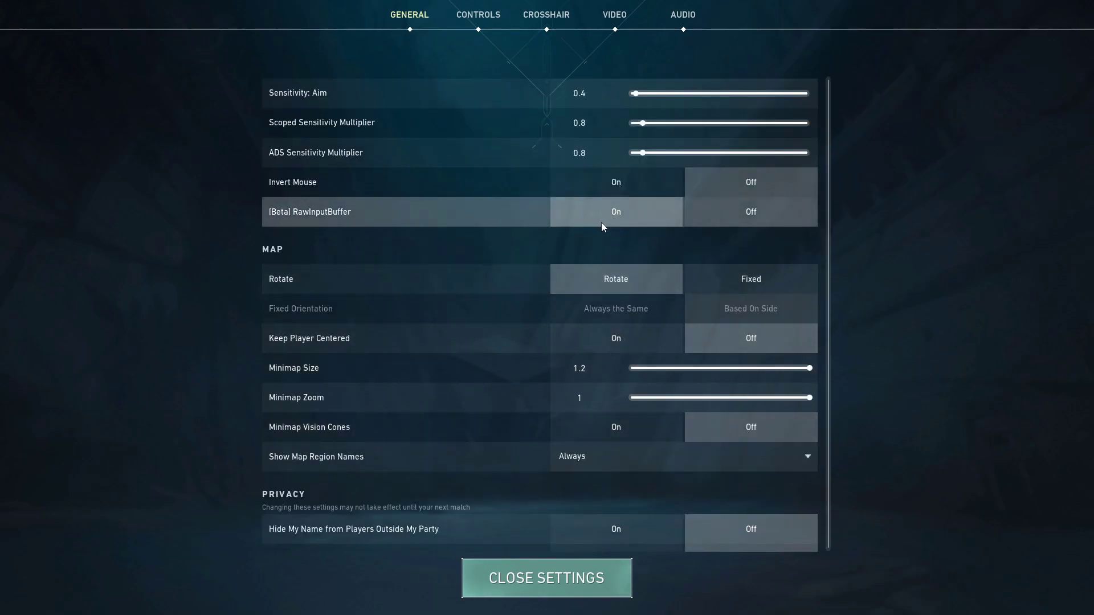
Keep NVIDIA Reflex Low Latency at On + Boost in the Video settings.
left_click(616, 23)
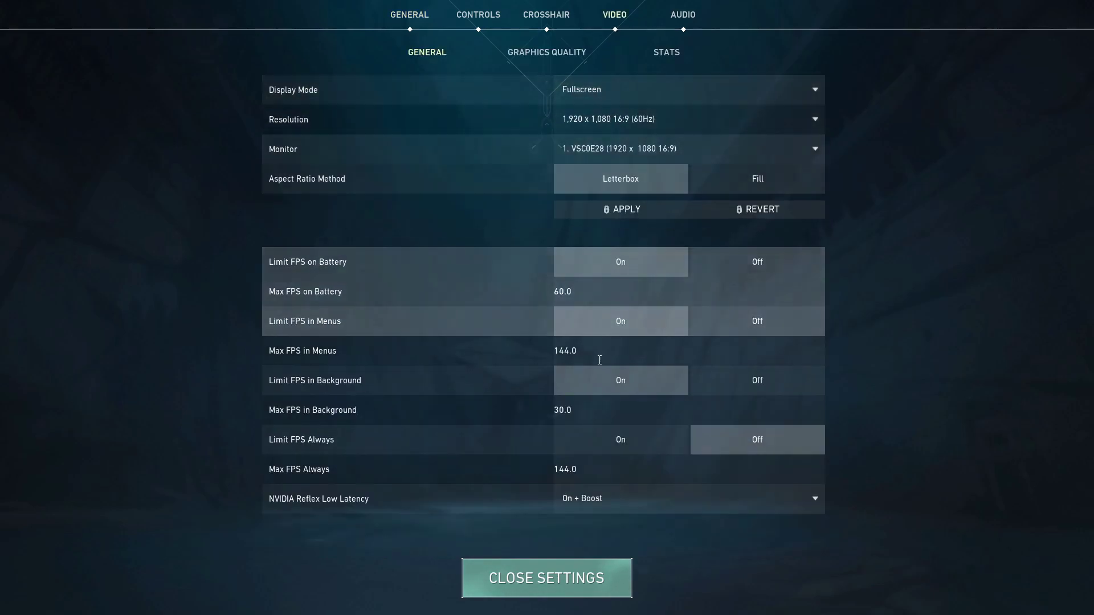
left_click(594, 500)
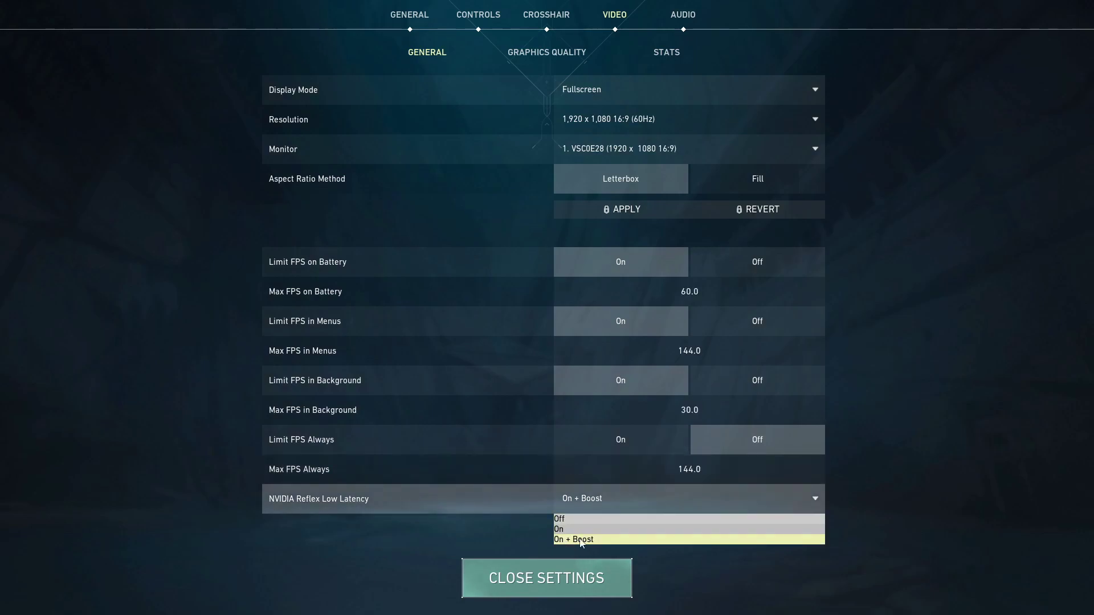
left_click(596, 542)
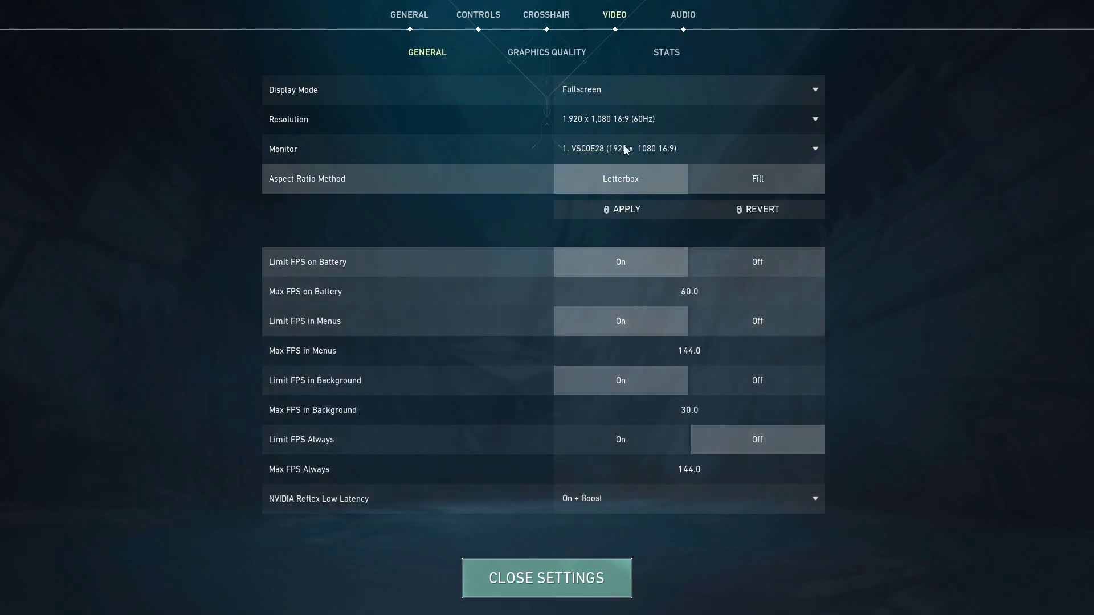
Set Material, Texture and Detail Quality to Med, keeping Anisotropic Filtering at 4x.
left_click(567, 63)
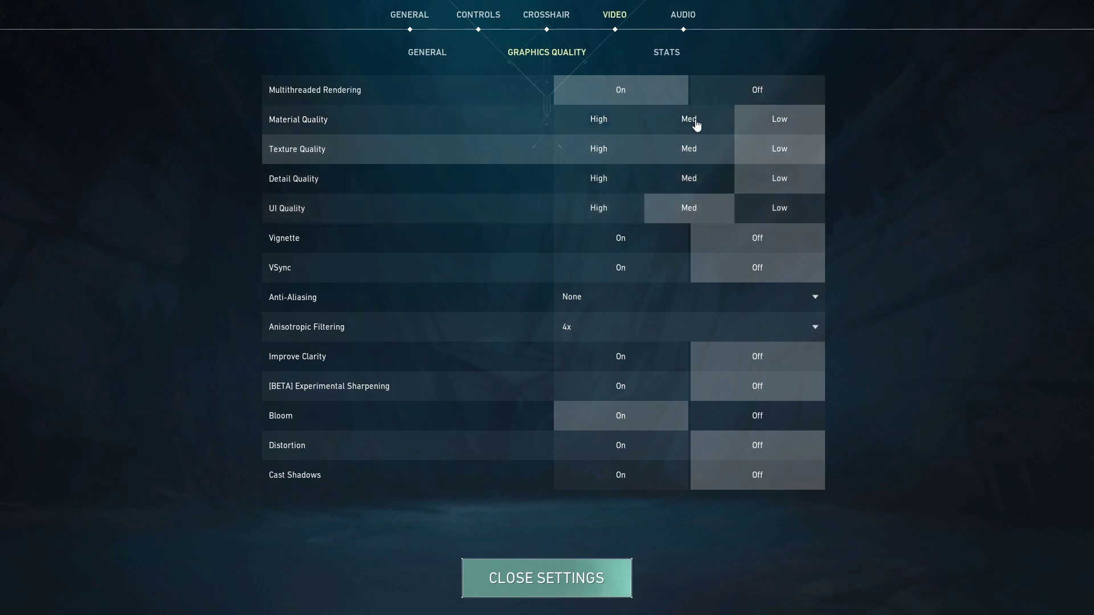
left_click(698, 127)
left_click(707, 149)
left_click(709, 176)
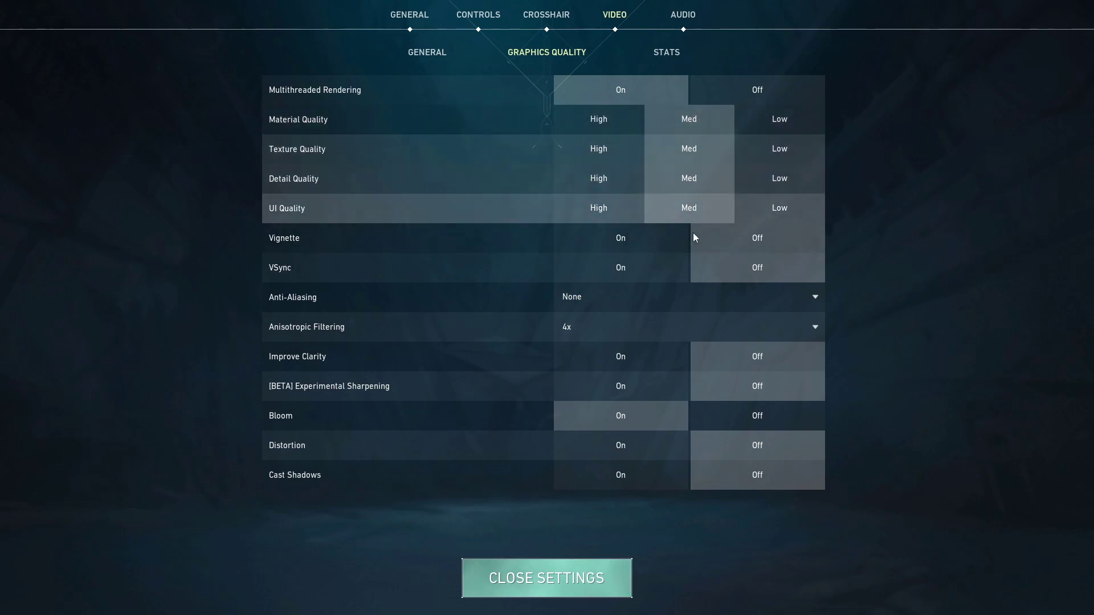
left_click(606, 327)
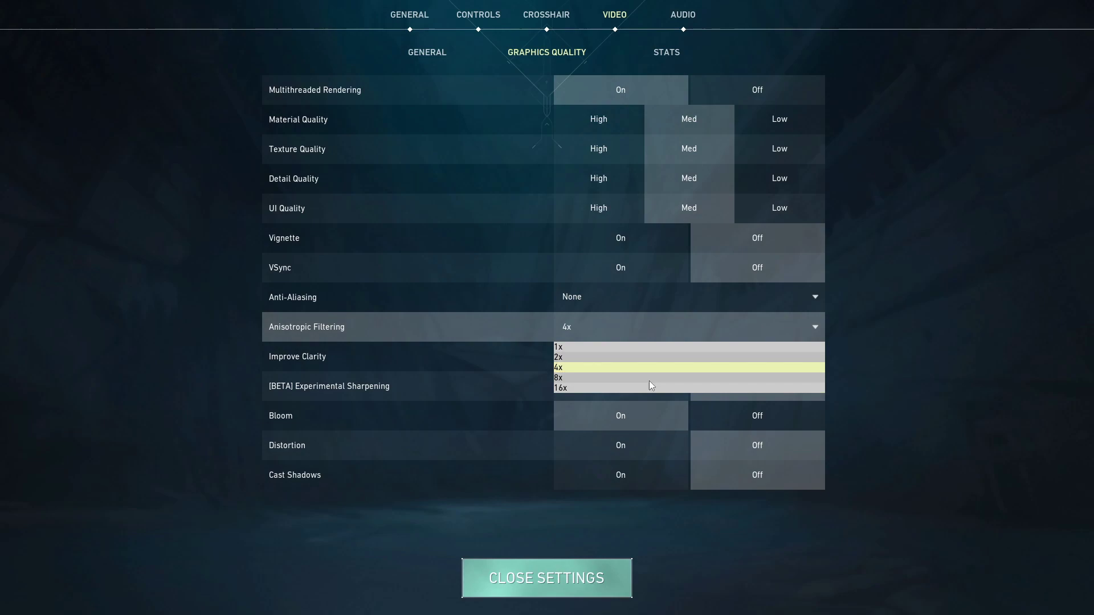
left_click(727, 416)
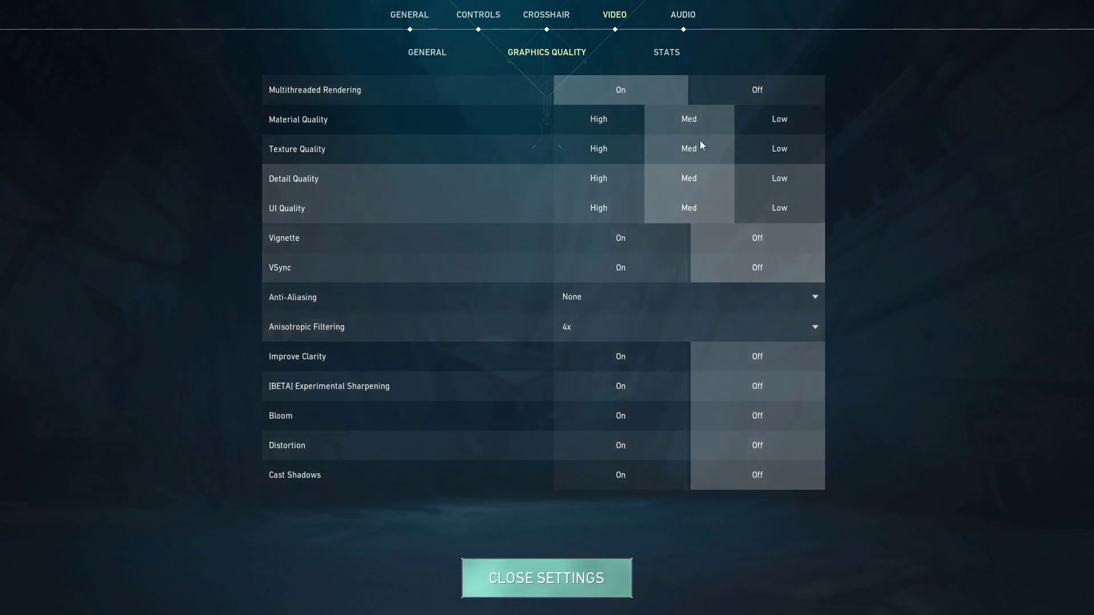
Show Shooting Error as a graph only in the stats settings, then close settings.
left_click(668, 56)
scroll(633, 512, "down", 10)
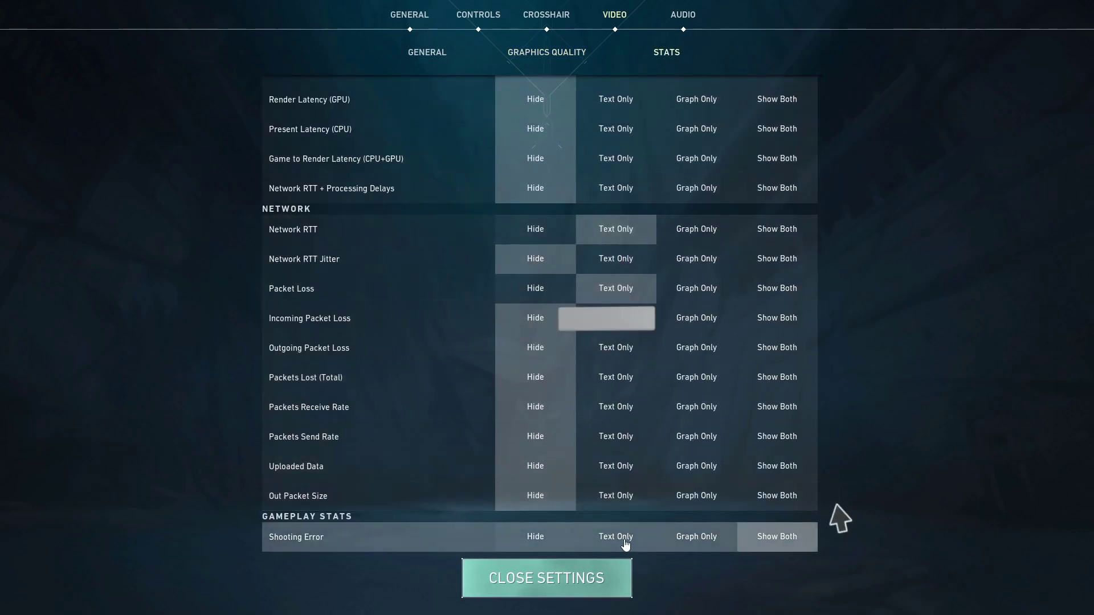
left_click(694, 537)
left_click(594, 585)
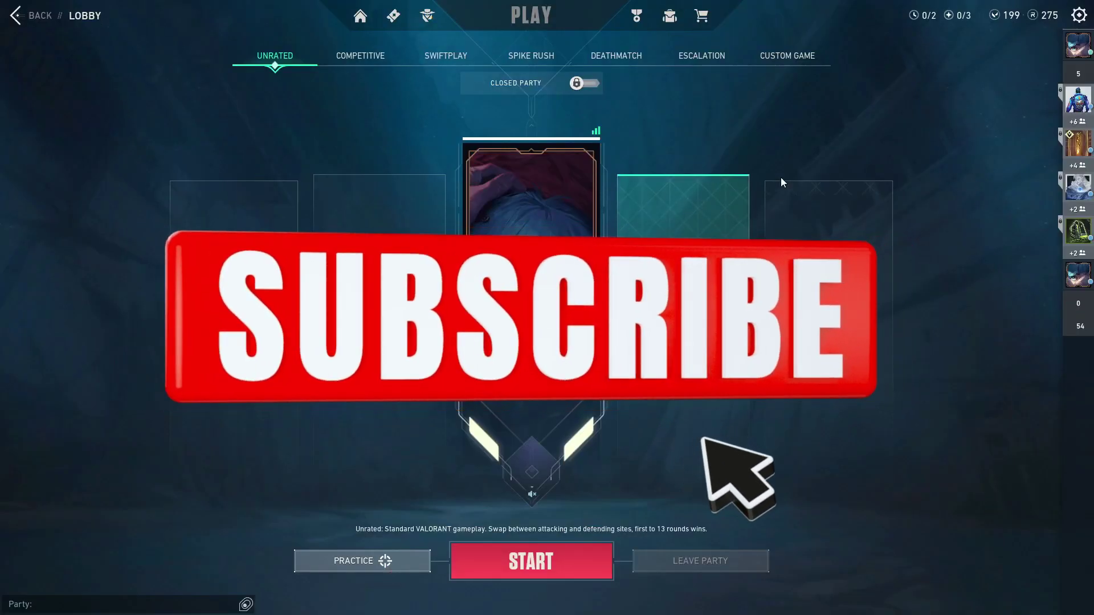